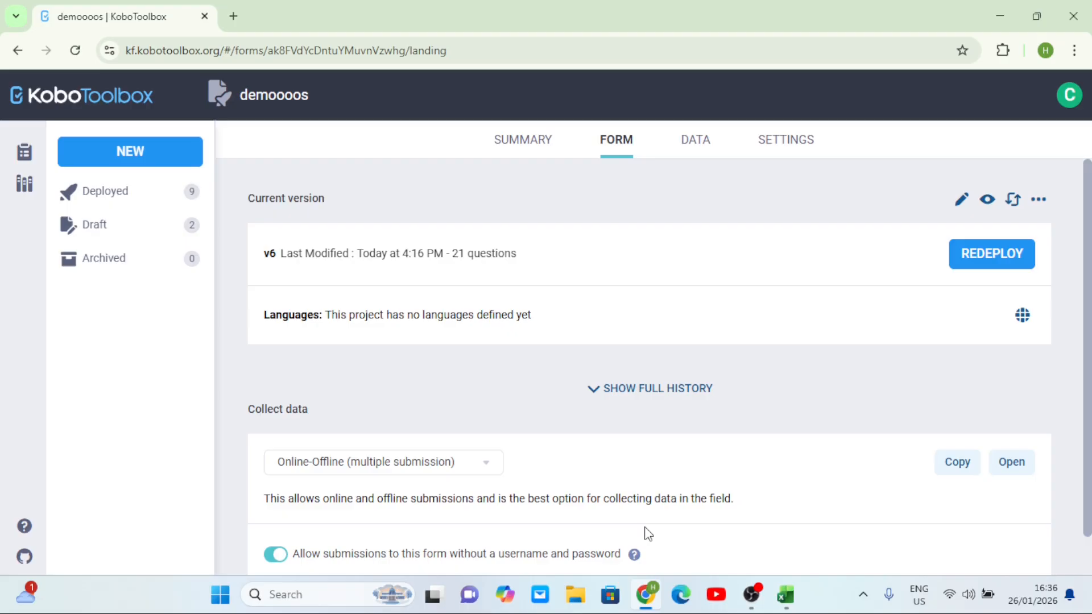
Open the demoooos project's Sharing settings and check public link viewing of the form and submissions
{"action": "left_click", "coordinate": [703, 146]}
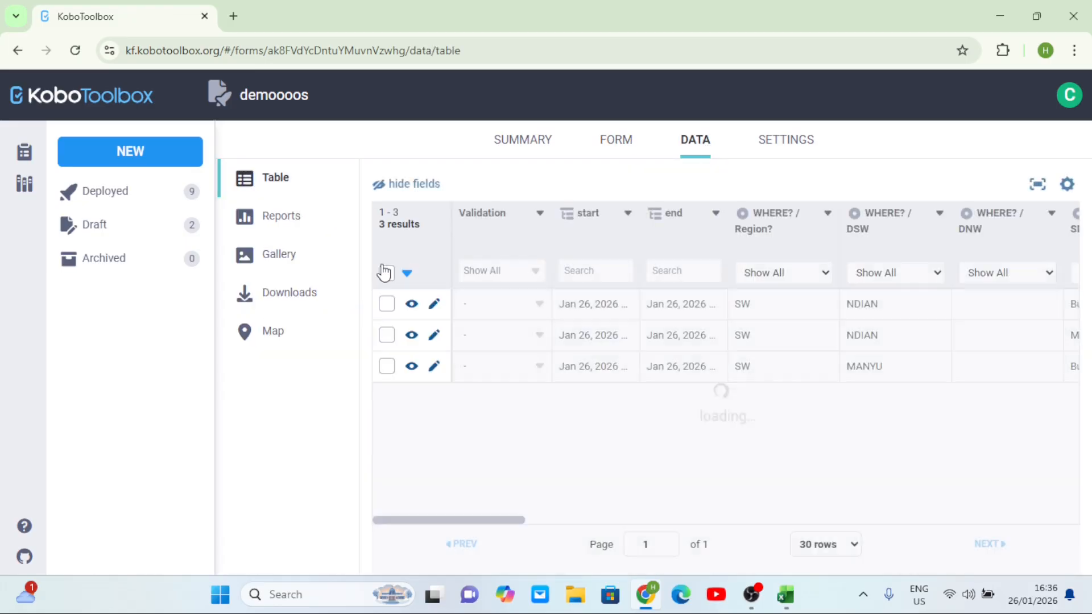
{"action": "left_click", "coordinate": [781, 146]}
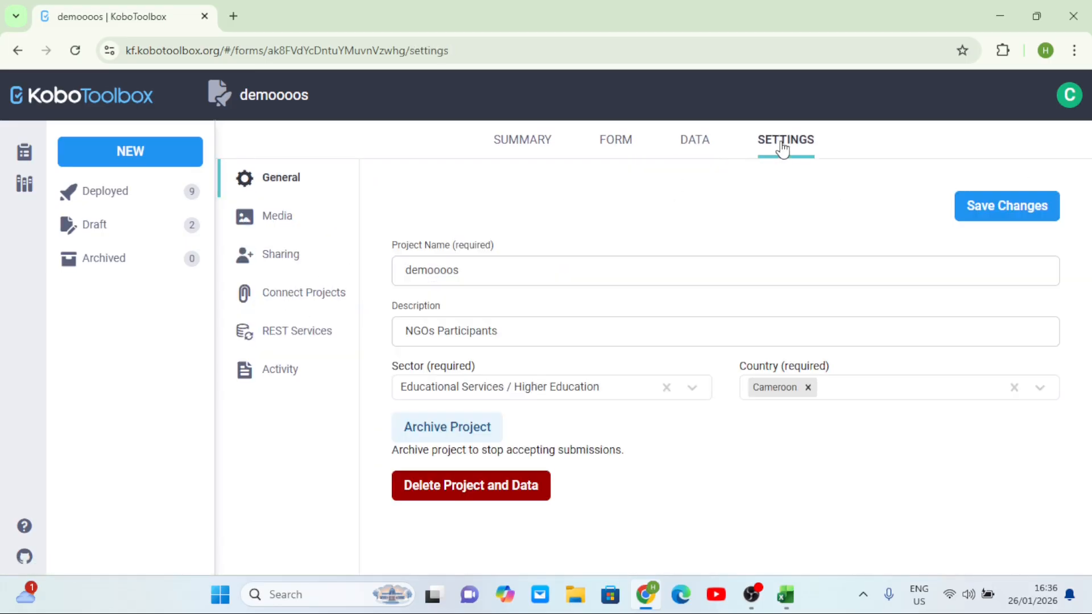
{"action": "left_click", "coordinate": [291, 268]}
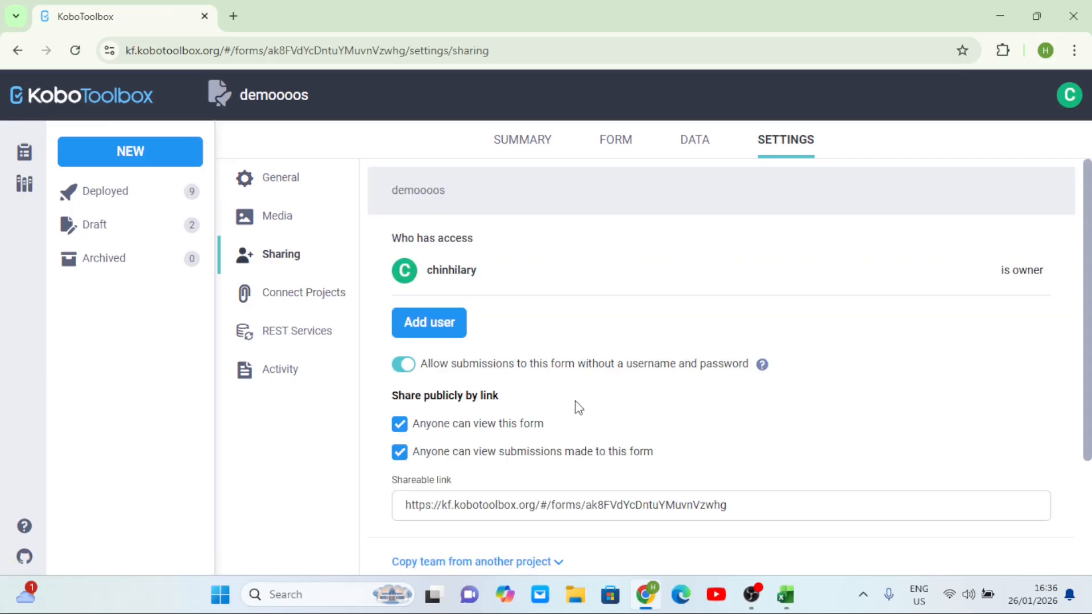
{"action": "scroll", "coordinate": [577, 407], "scroll_direction": "down", "scroll_amount": 1}
{"action": "scroll", "coordinate": [576, 409], "scroll_direction": "up", "scroll_amount": 3}
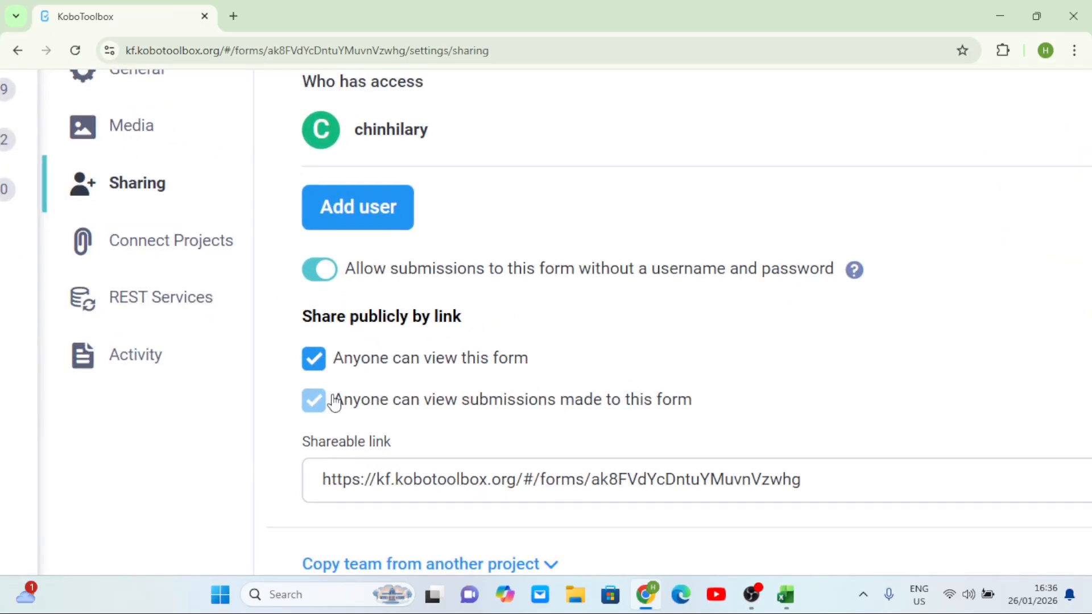
{"action": "scroll", "coordinate": [672, 372], "scroll_direction": "down", "scroll_amount": 3}
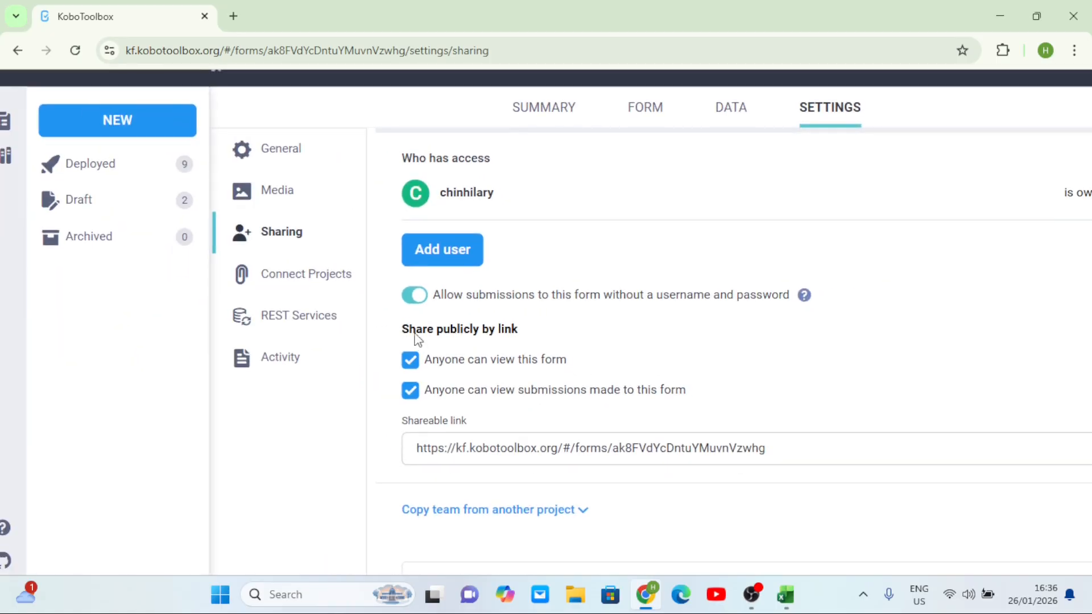
On the Downloads page, keep single and separate Select Many columns and apply the saved Dashbaords settings
{"action": "left_click", "coordinate": [726, 114]}
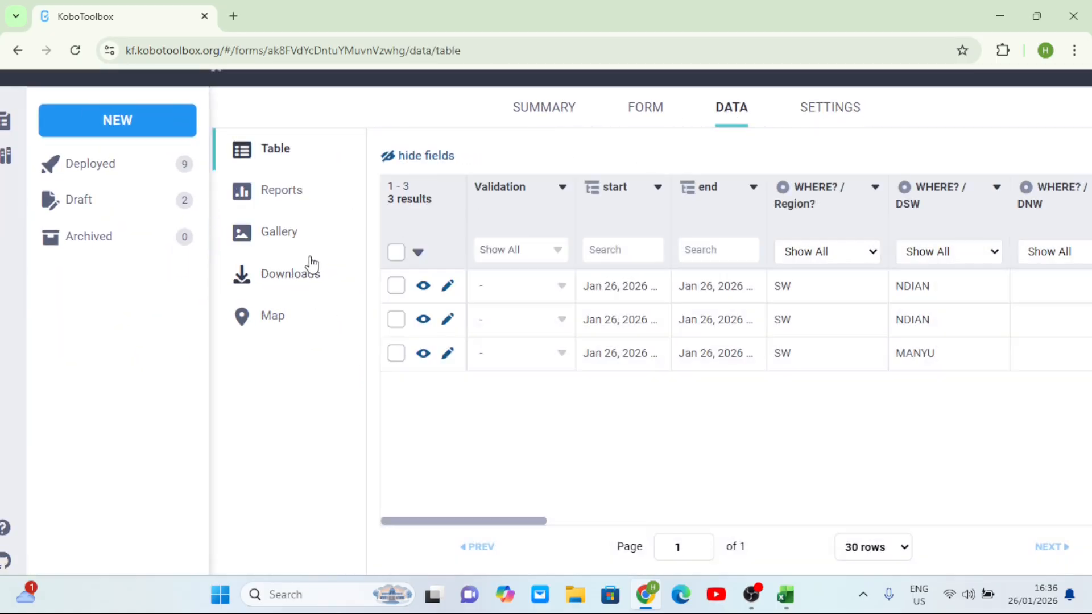
{"action": "left_click", "coordinate": [313, 274]}
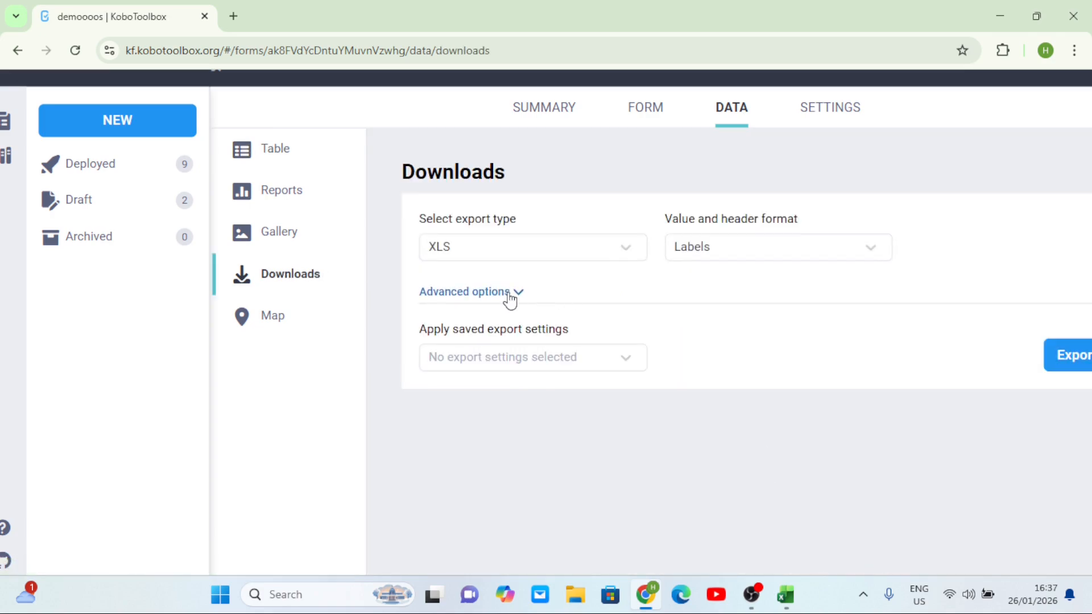
{"action": "left_click", "coordinate": [511, 295]}
{"action": "left_click", "coordinate": [624, 357]}
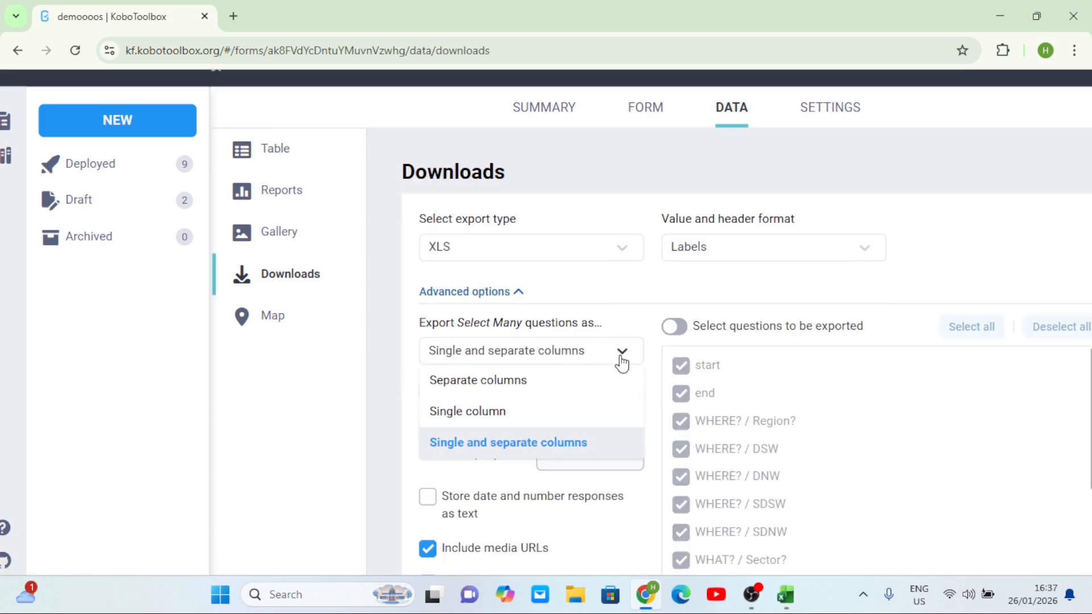
{"action": "left_click", "coordinate": [484, 442]}
{"action": "scroll", "coordinate": [586, 398], "scroll_direction": "down", "scroll_amount": 4}
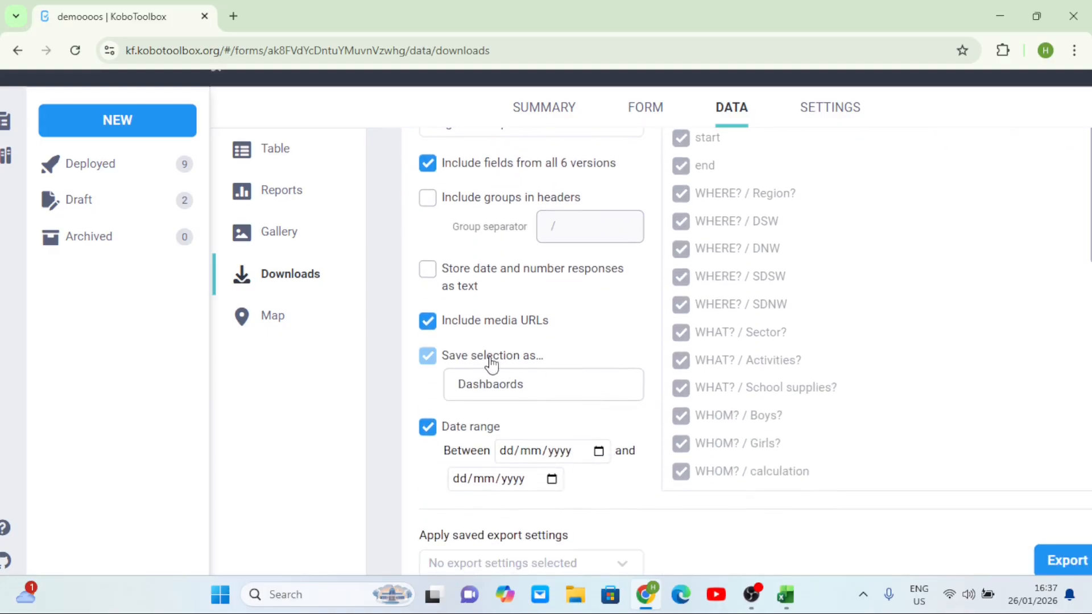
{"action": "scroll", "coordinate": [541, 383], "scroll_direction": "down", "scroll_amount": 1}
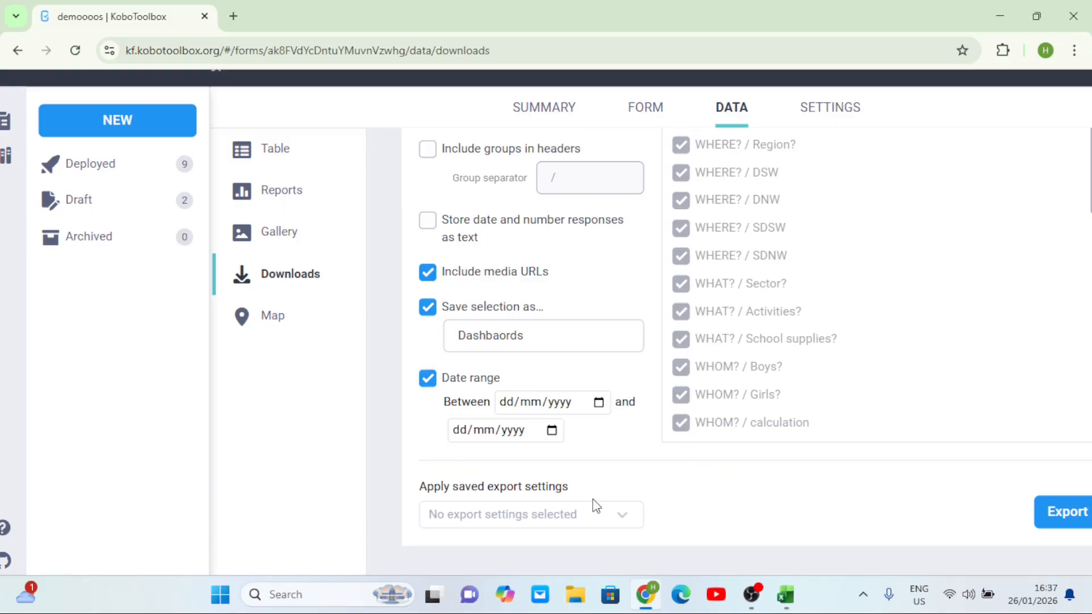
{"action": "left_click", "coordinate": [621, 525]}
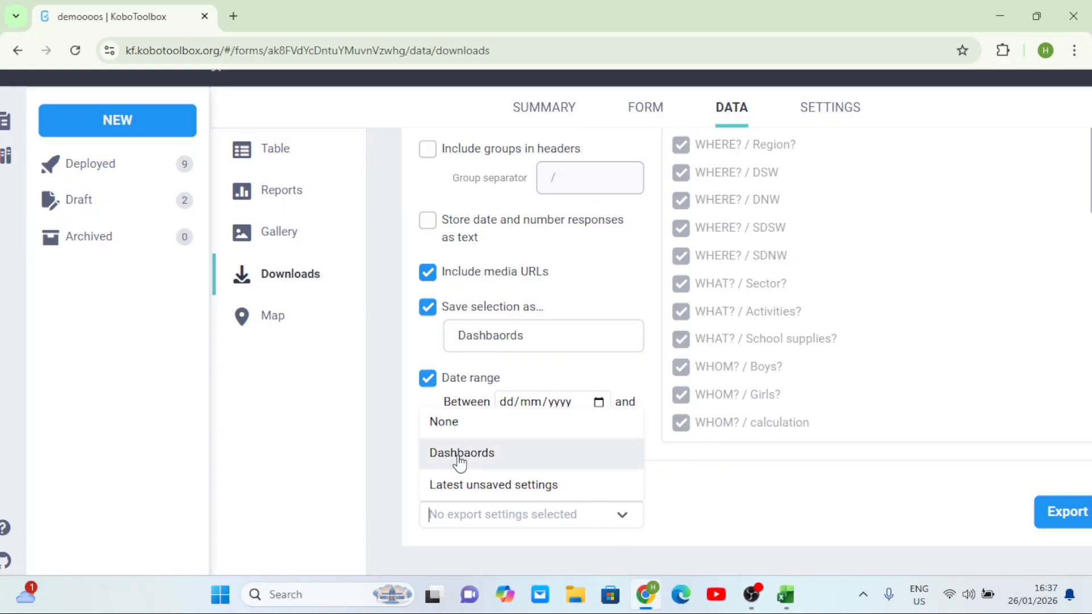
{"action": "left_click", "coordinate": [462, 455]}
{"action": "scroll", "coordinate": [576, 497], "scroll_direction": "up", "scroll_amount": 1}
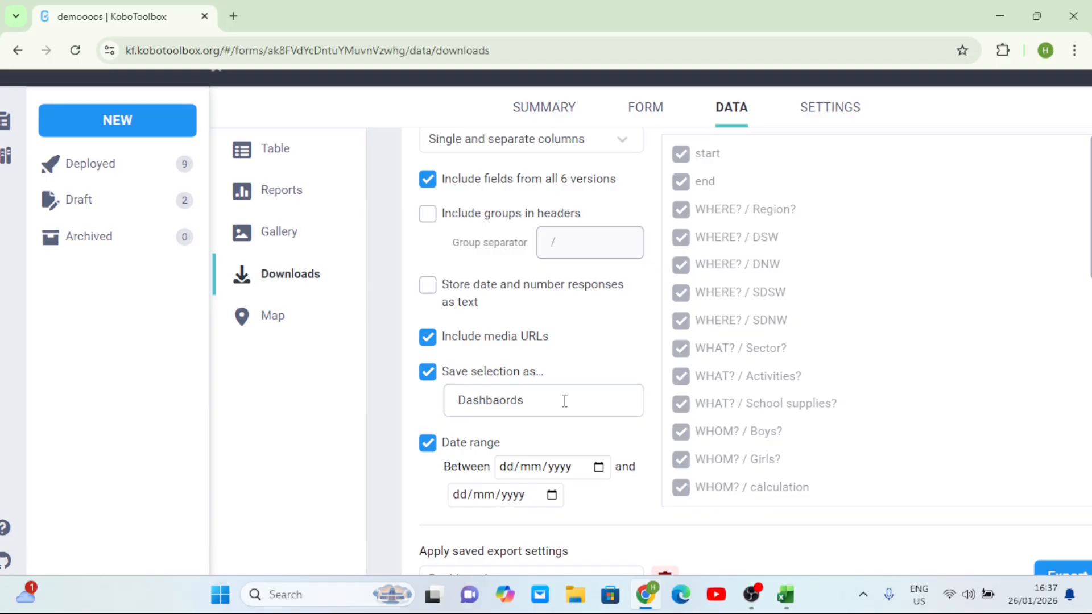
{"action": "scroll", "coordinate": [565, 401], "scroll_direction": "up", "scroll_amount": 3}
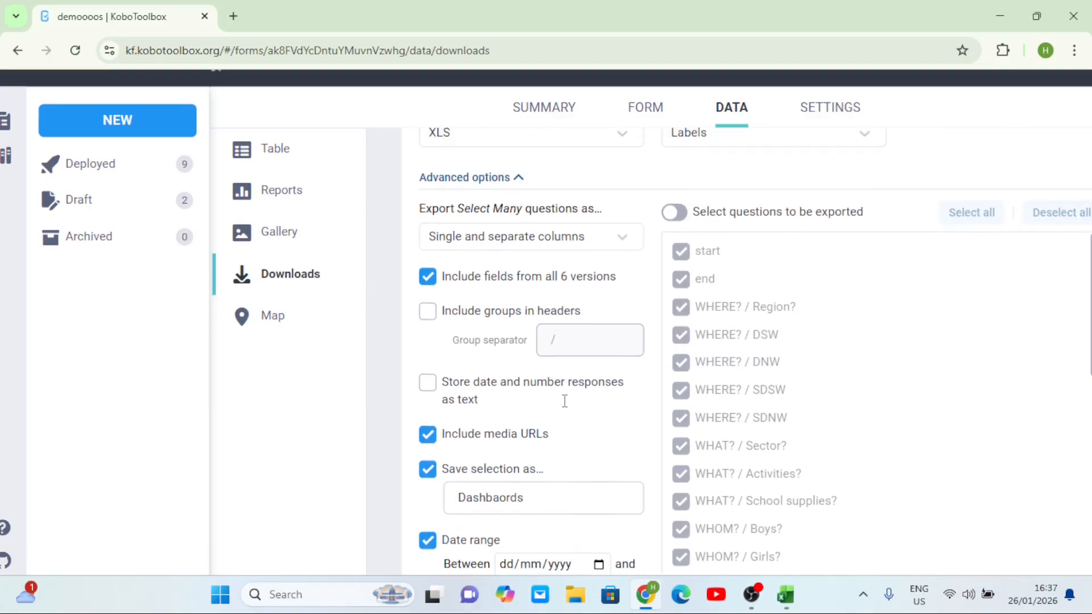
Keep XLS export type and Labels headers, and enable selecting questions to be exported
{"action": "left_click", "coordinate": [485, 225]}
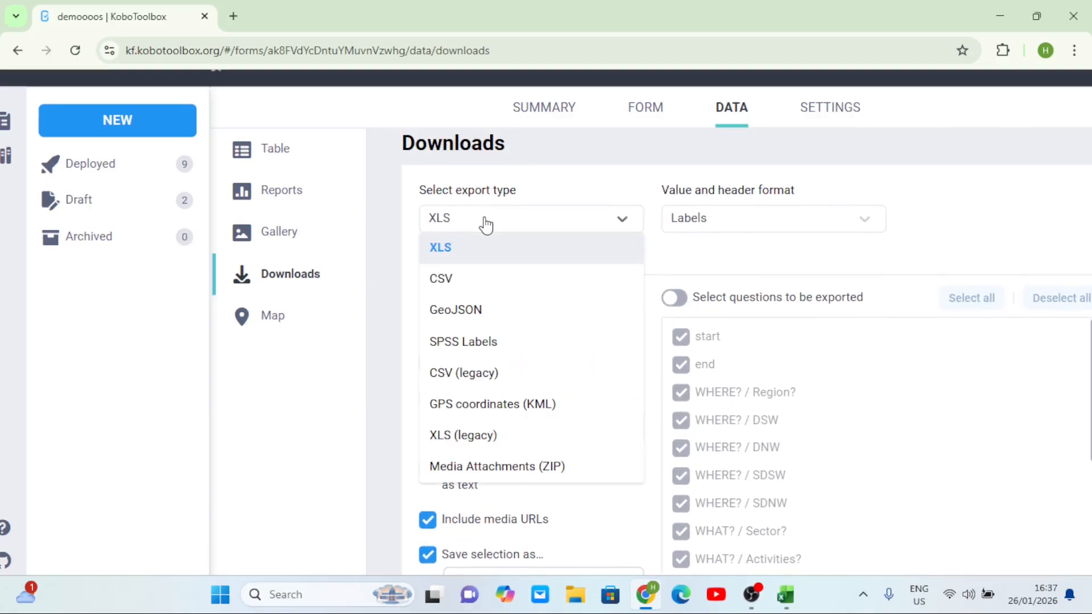
{"action": "left_click", "coordinate": [453, 247]}
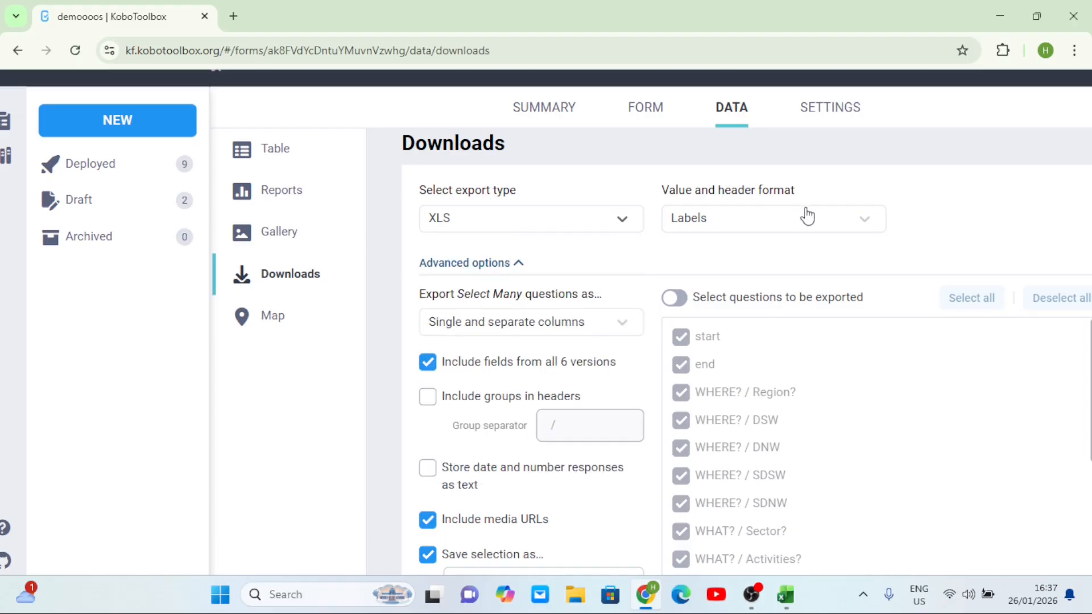
{"action": "left_click", "coordinate": [852, 222]}
{"action": "left_click", "coordinate": [693, 250]}
{"action": "left_click", "coordinate": [675, 299]}
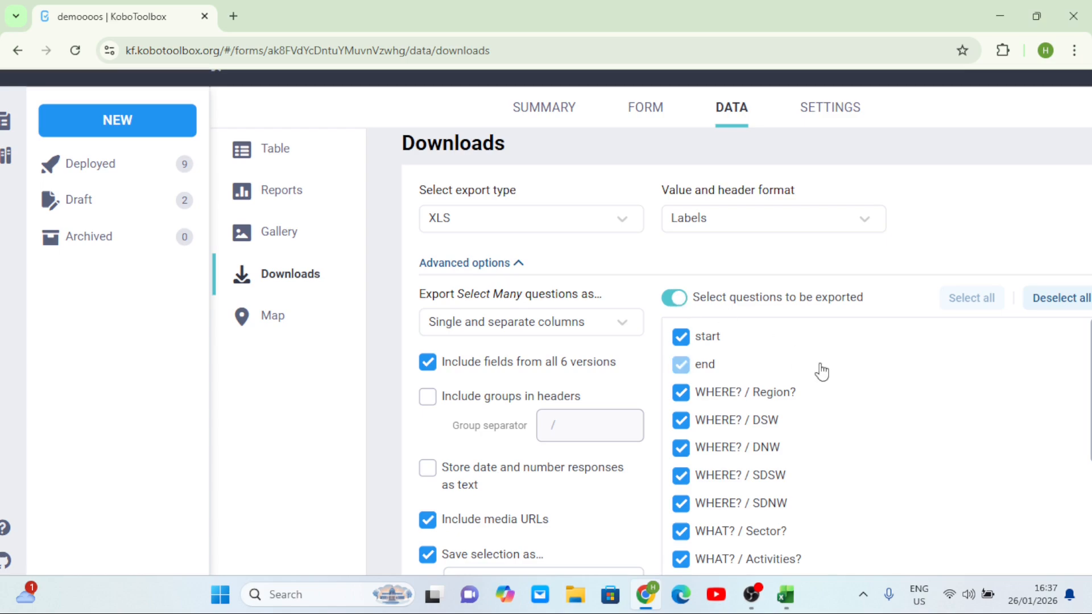
{"action": "scroll", "coordinate": [821, 370], "scroll_direction": "down", "scroll_amount": 15}
{"action": "scroll", "coordinate": [658, 254], "scroll_direction": "down", "scroll_amount": 4}
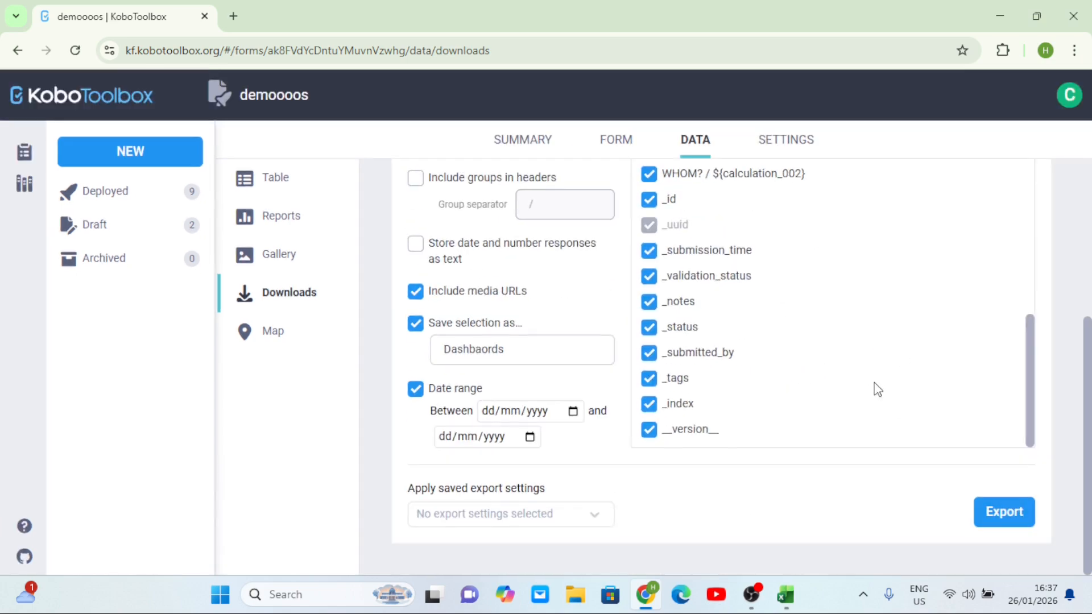
Generate the XLS export with the Dashbaords settings and switch on Select questions to be exported
{"action": "left_click", "coordinate": [988, 511]}
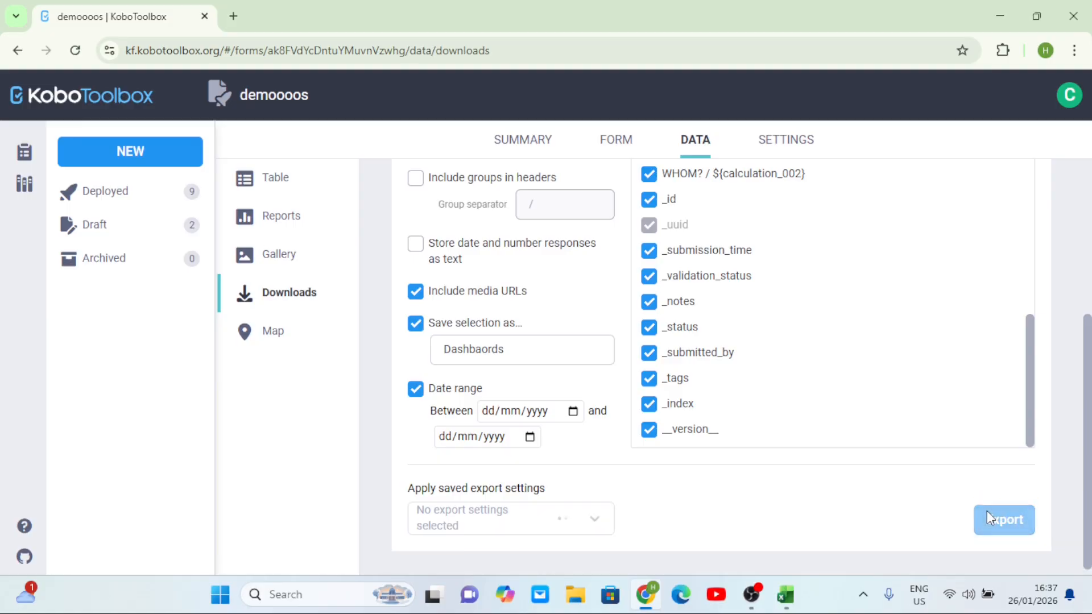
{"action": "scroll", "coordinate": [823, 351], "scroll_direction": "down", "scroll_amount": 2}
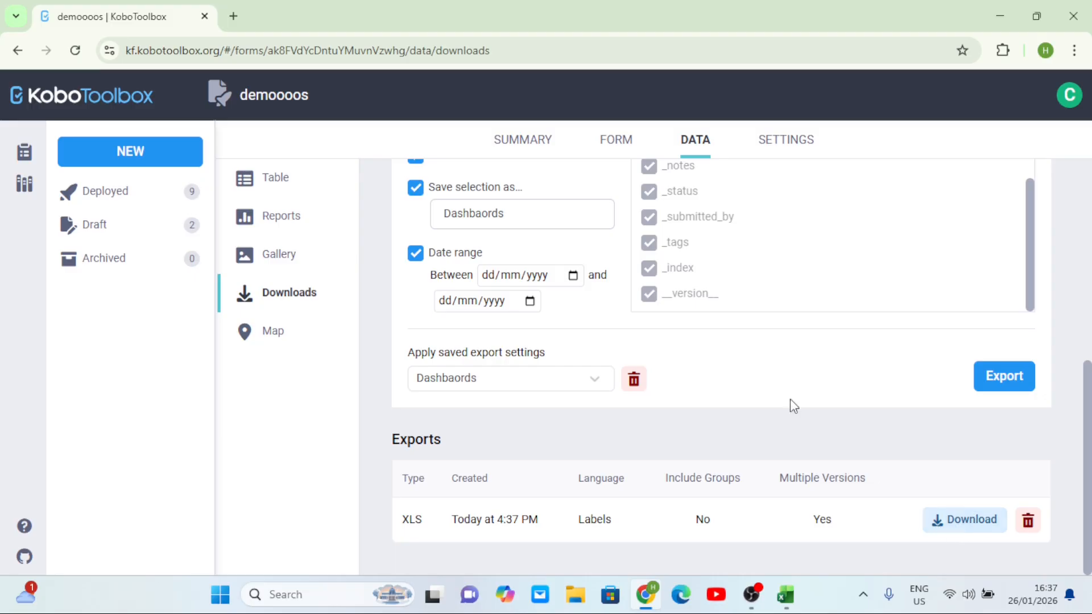
{"action": "scroll", "coordinate": [722, 344], "scroll_direction": "up", "scroll_amount": 3}
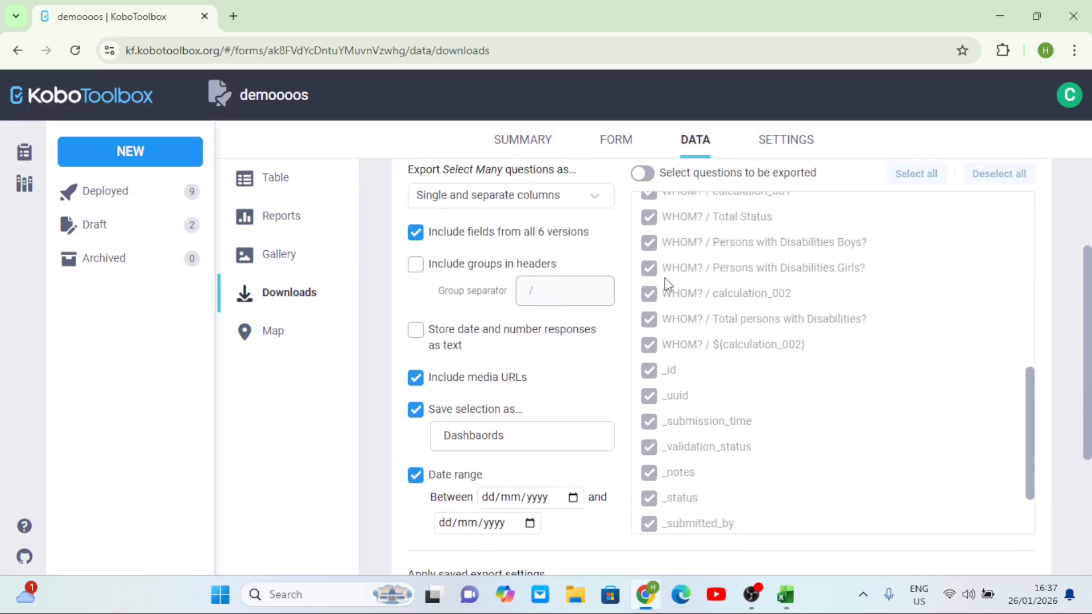
{"action": "scroll", "coordinate": [665, 285], "scroll_direction": "up", "scroll_amount": 8}
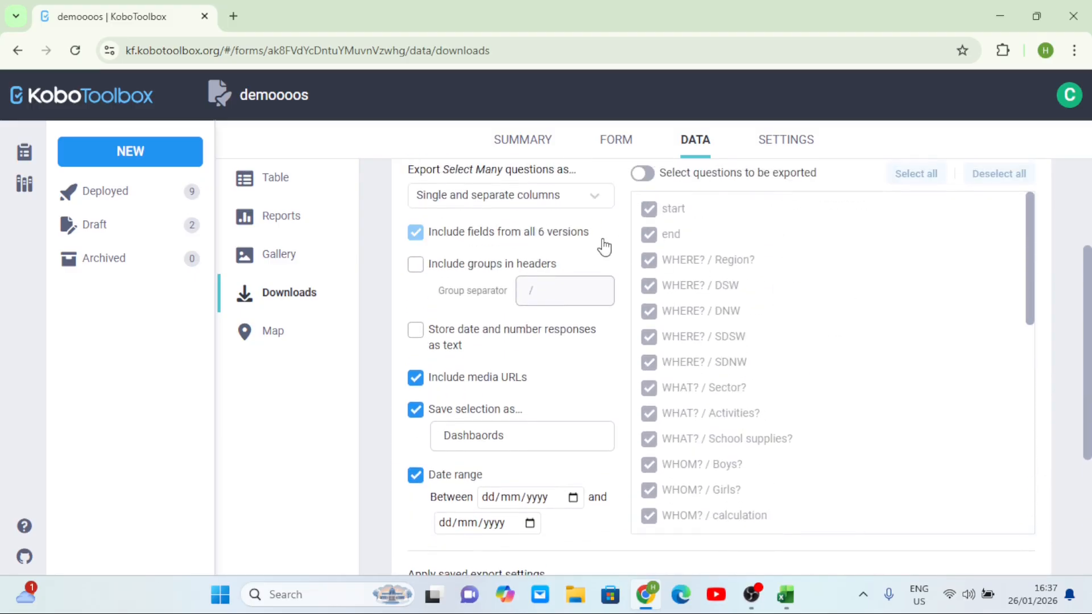
{"action": "scroll", "coordinate": [602, 243], "scroll_direction": "up", "scroll_amount": 3}
{"action": "left_click", "coordinate": [644, 318]}
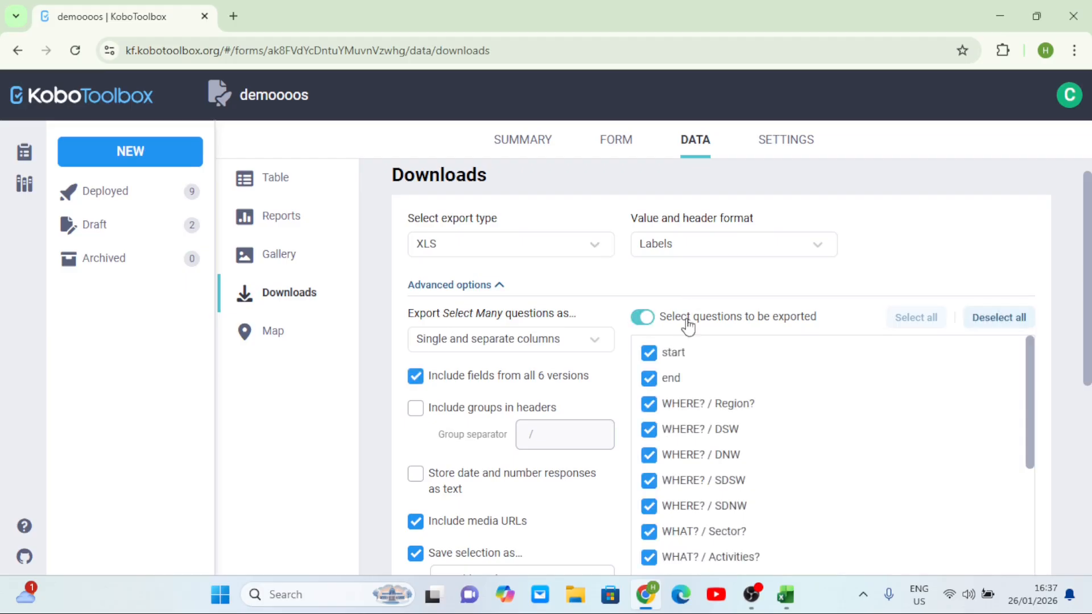
{"action": "left_click", "coordinate": [235, 50]}
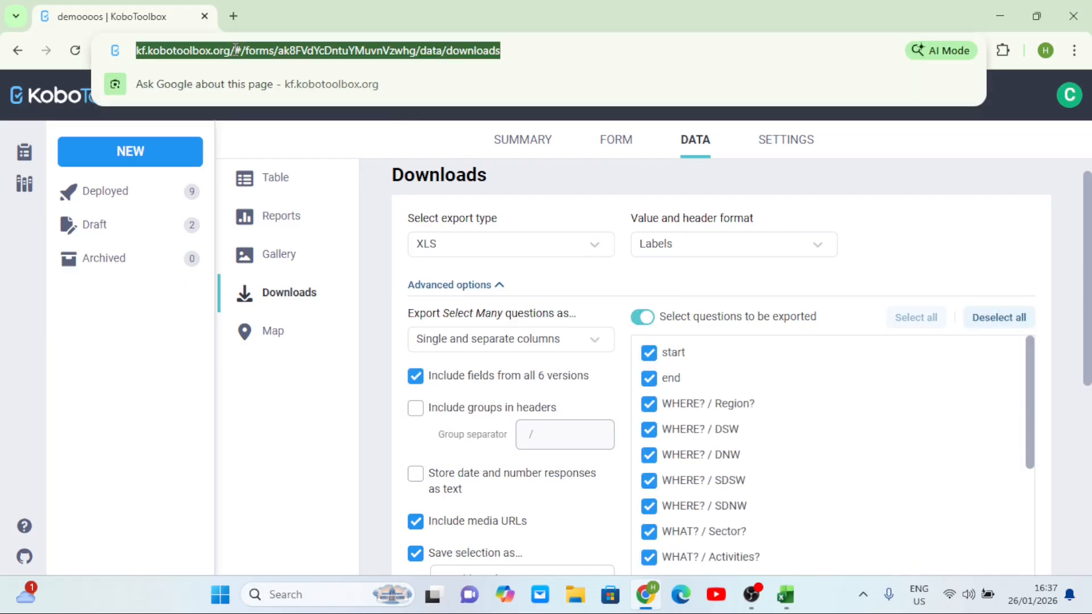
{"action": "left_click", "coordinate": [236, 50]}
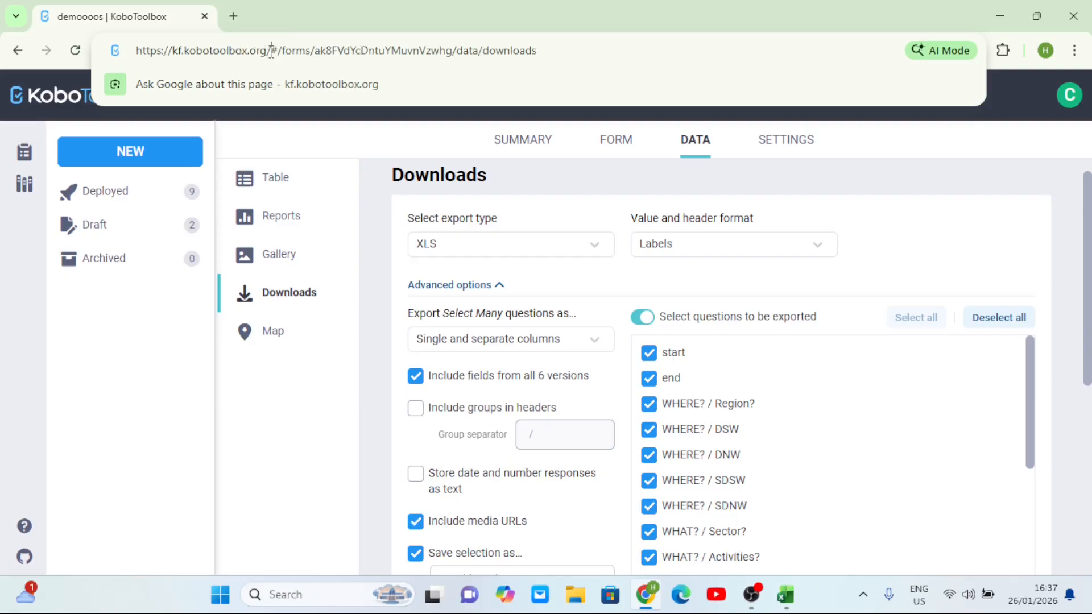
{"action": "left_click_drag", "start_coordinate": [271, 53], "coordinate": [137, 48]}
{"action": "key", "text": "ctrl+c"}
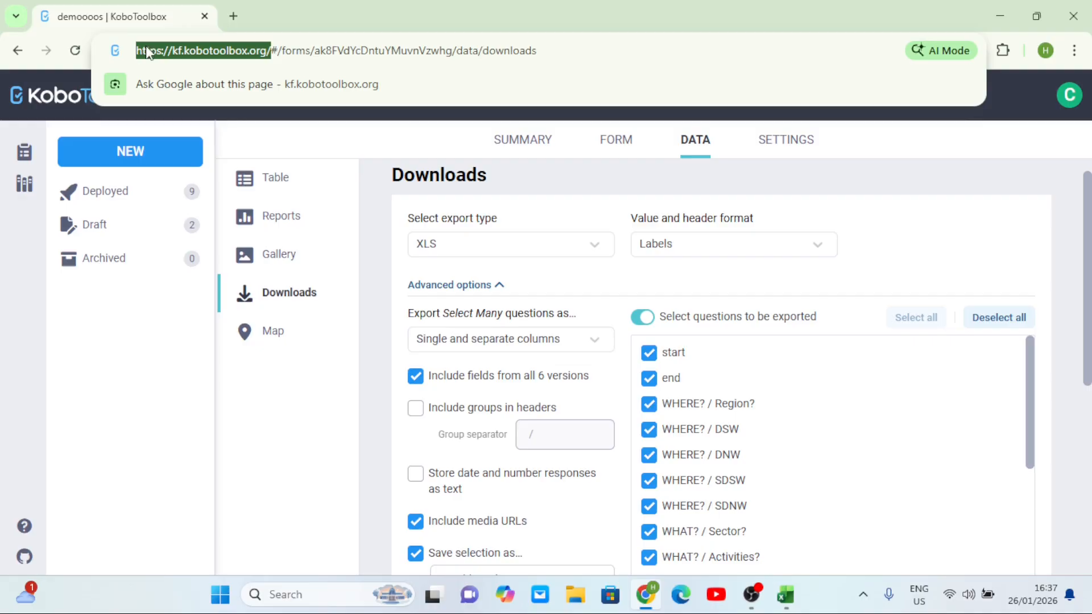
{"action": "left_click", "coordinate": [234, 16]}
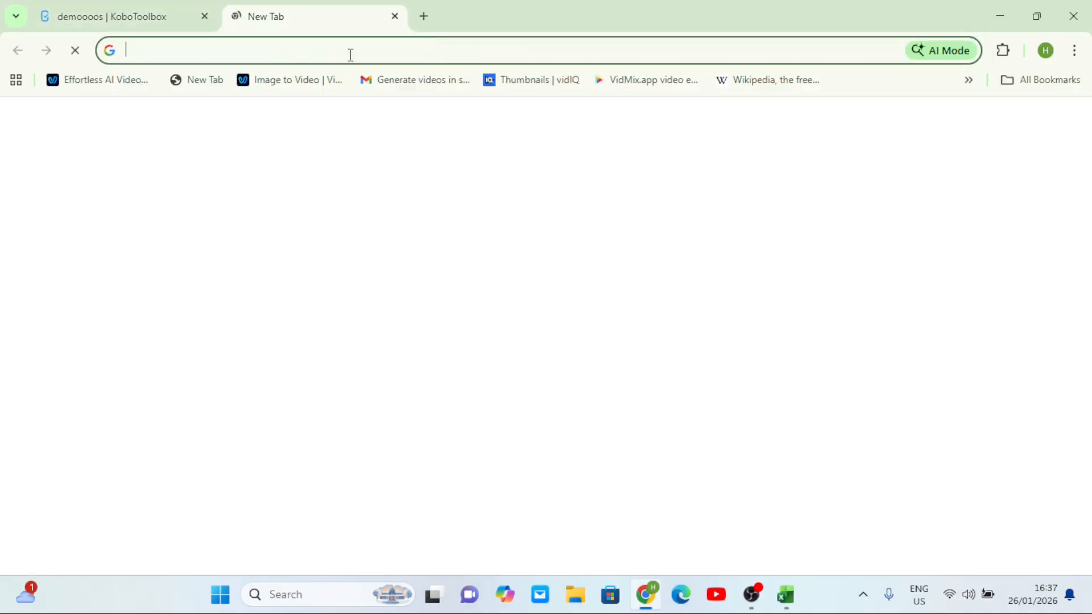
{"action": "key", "text": "ctrl+v"}
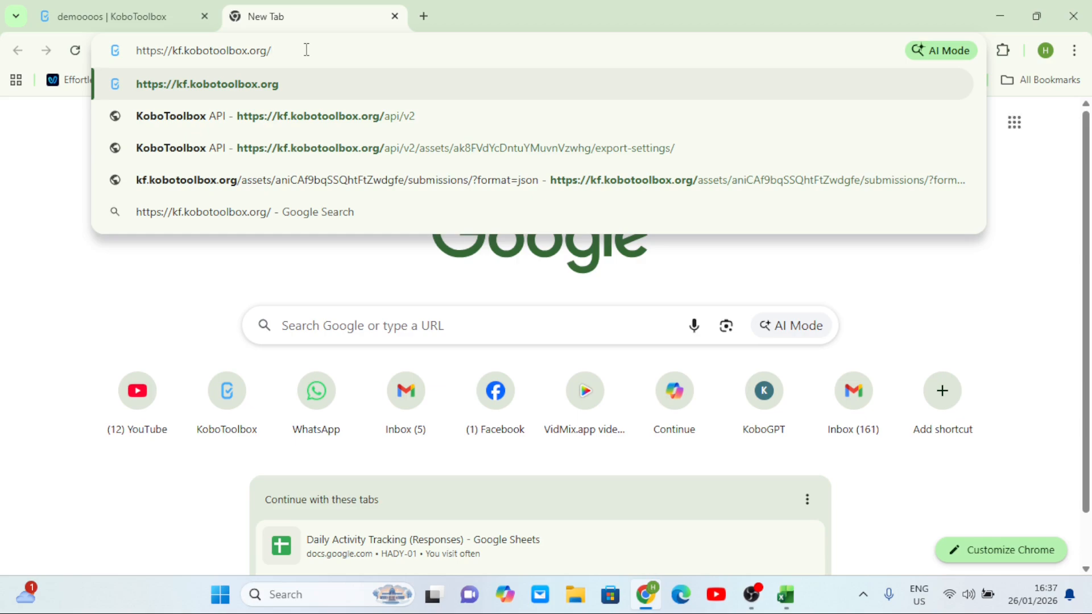
{"action": "type", "text": "api"}
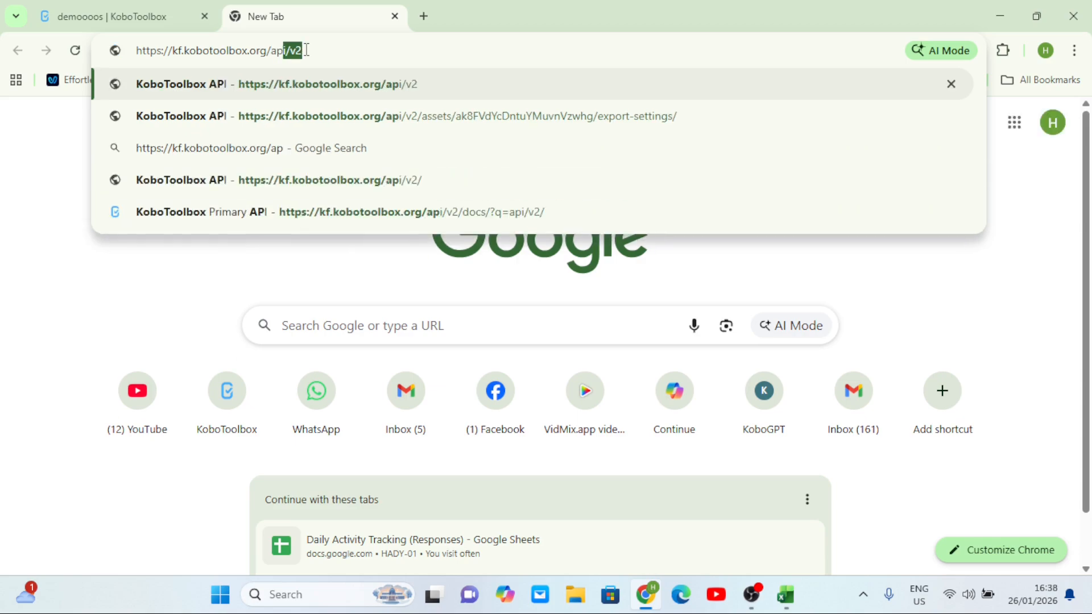
{"action": "type", "text": "/v"}
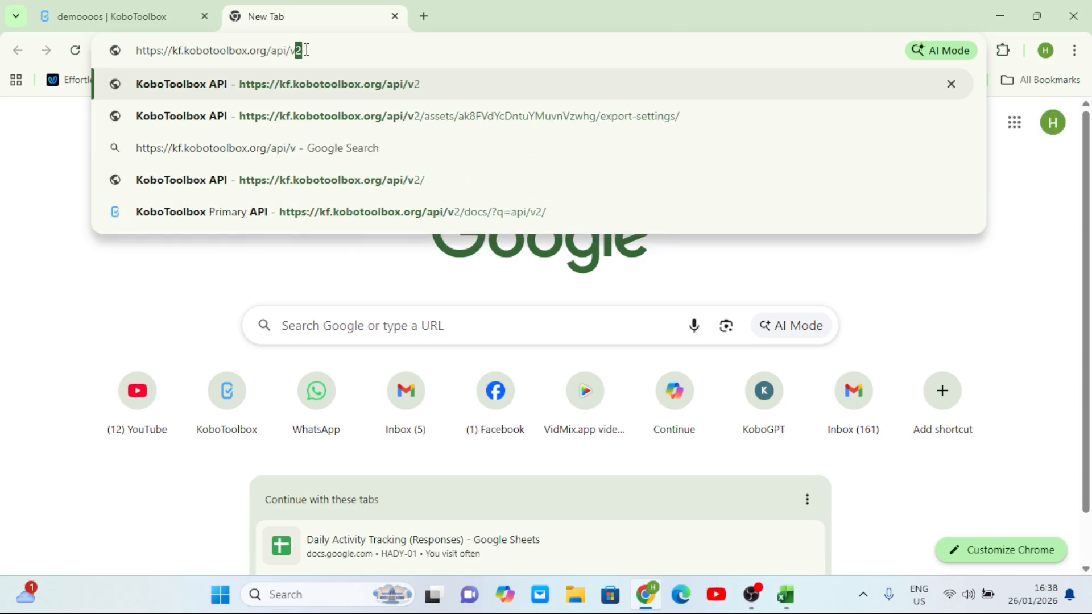
{"action": "type", "text": "2/"}
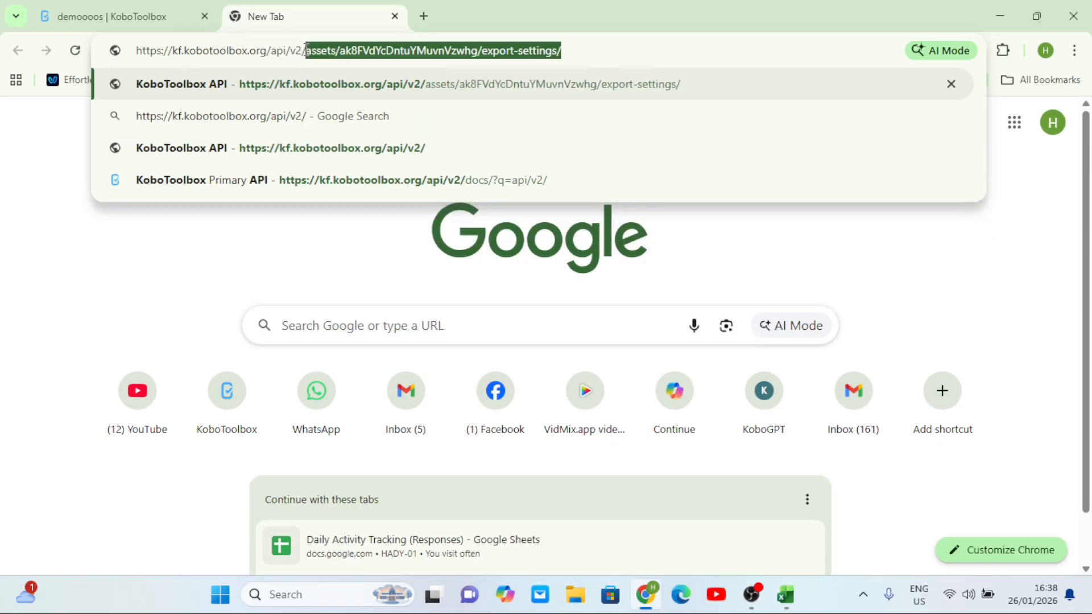
{"action": "type", "text": "assets"}
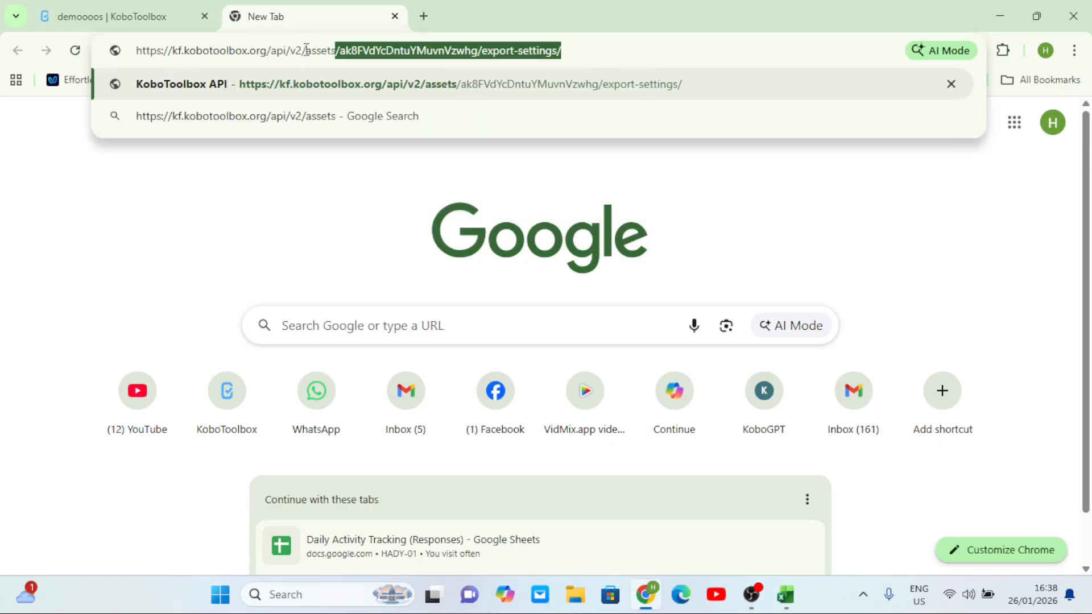
{"action": "type", "text": "/"}
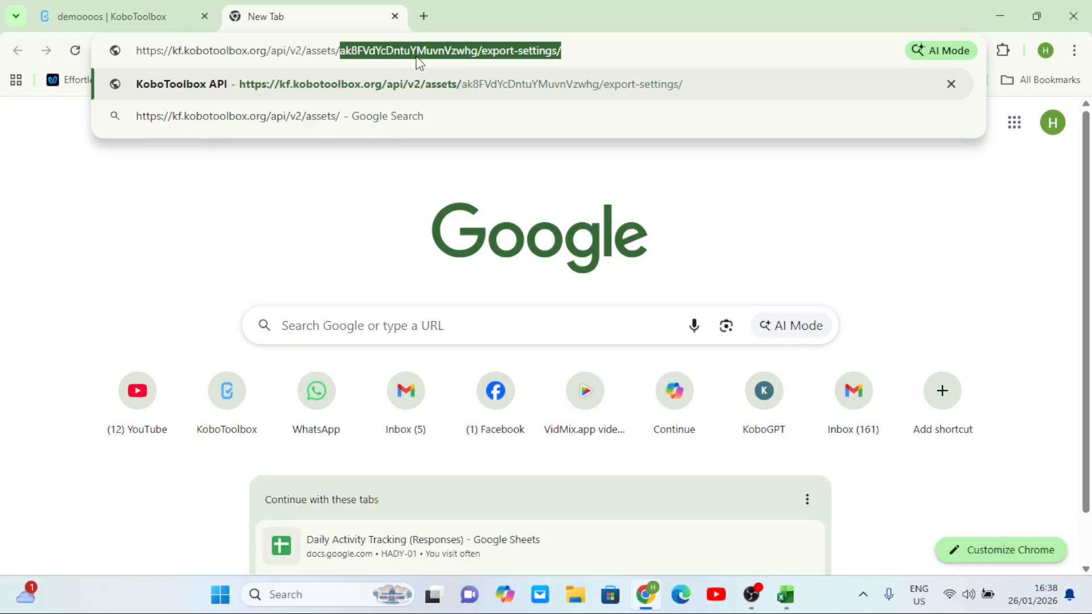
{"action": "key", "text": "Delete"}
Append the form ID from the KoboToolbox page address and the export-settings/ ending
{"action": "left_click", "coordinate": [139, 18]}
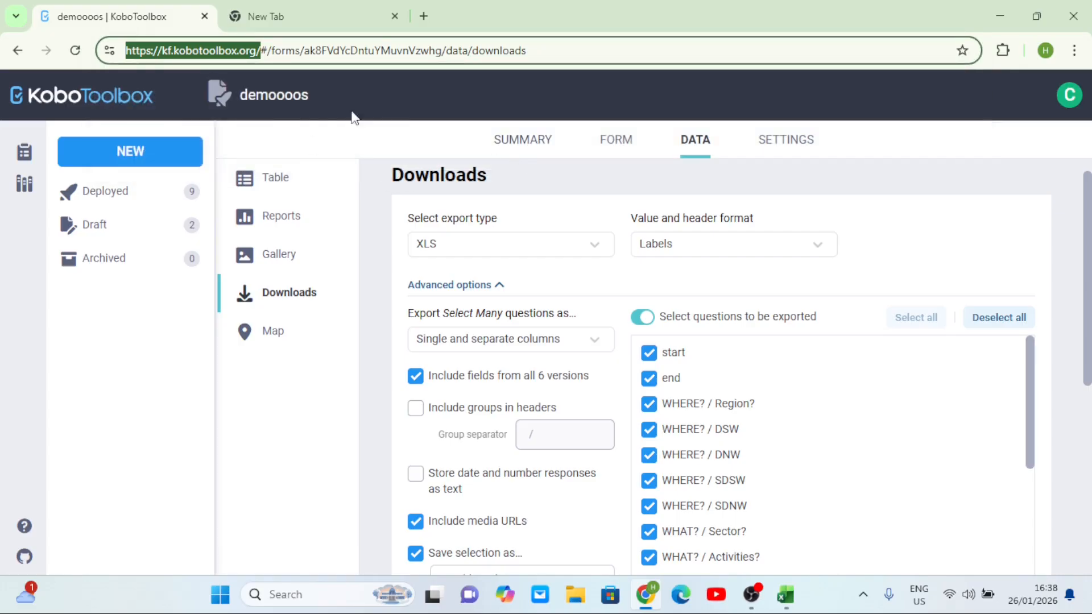
{"action": "left_click", "coordinate": [398, 50]}
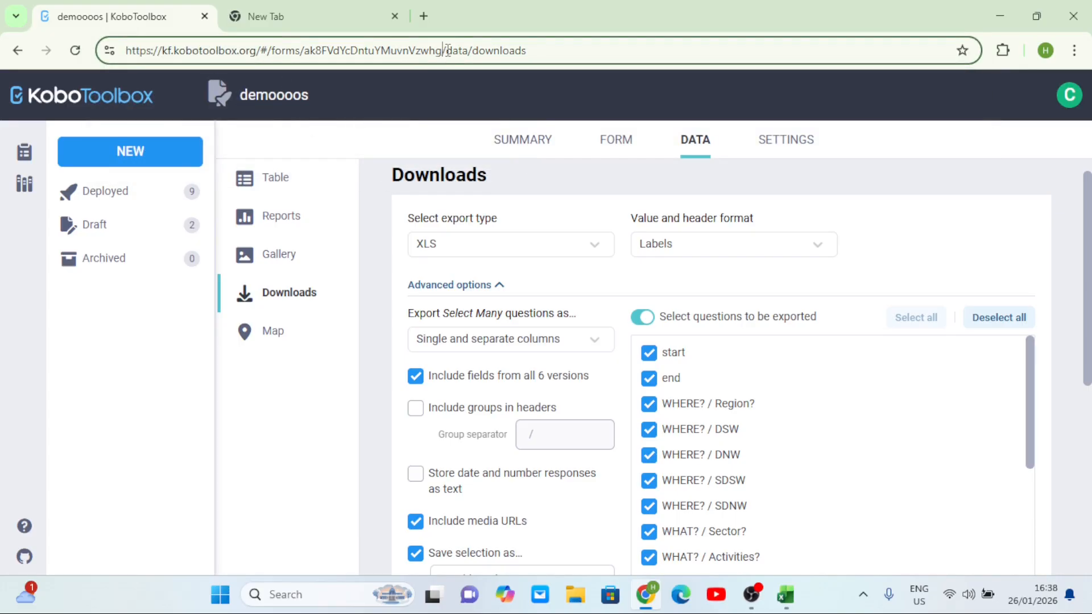
{"action": "left_click_drag", "start_coordinate": [444, 50], "coordinate": [307, 53]}
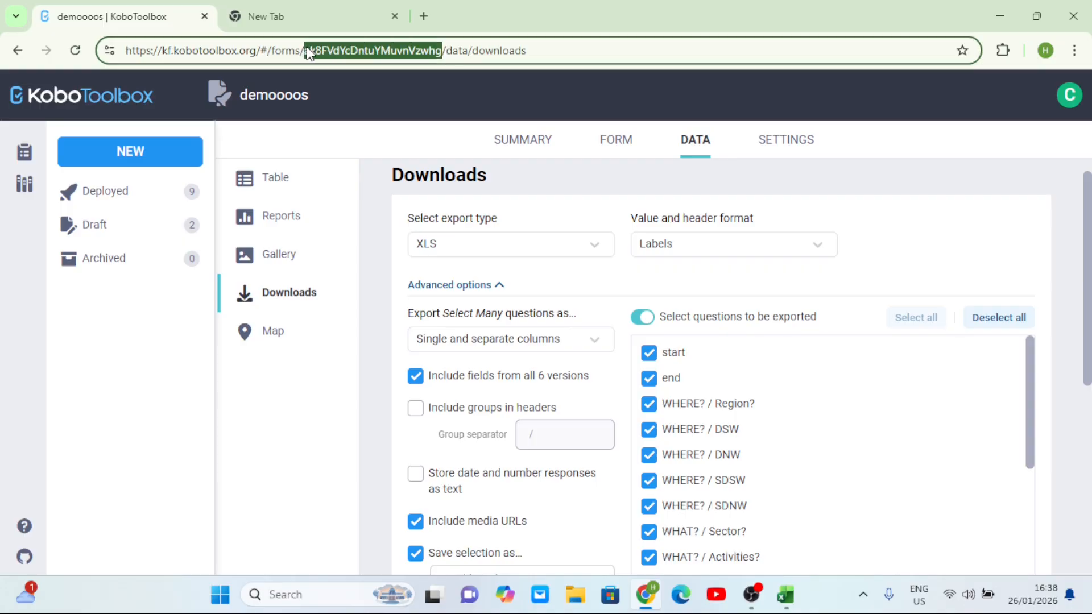
{"action": "left_click", "coordinate": [312, 10]}
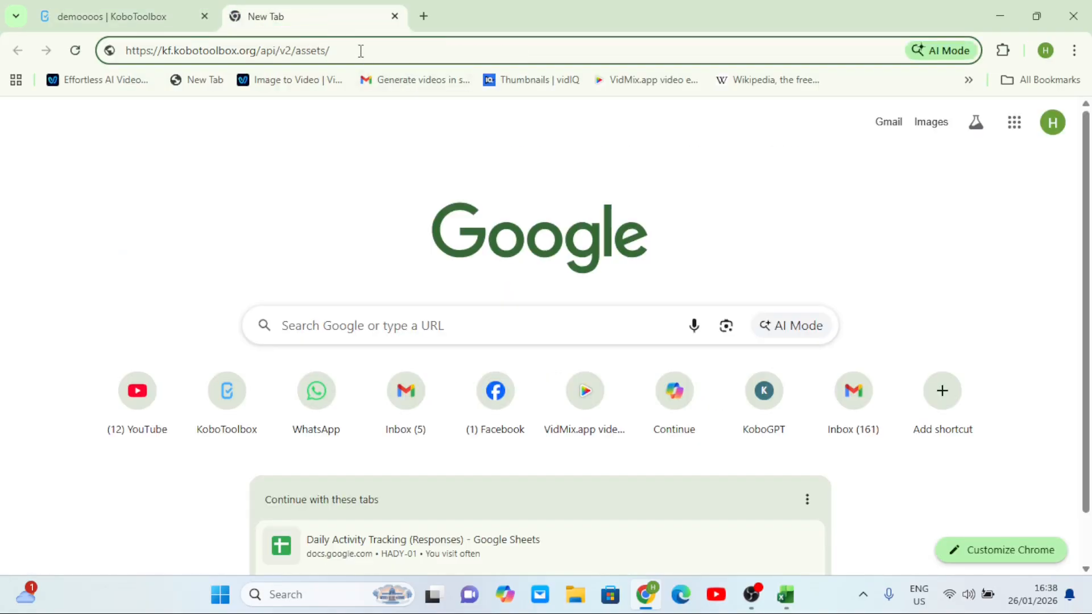
{"action": "type", "text": "/"}
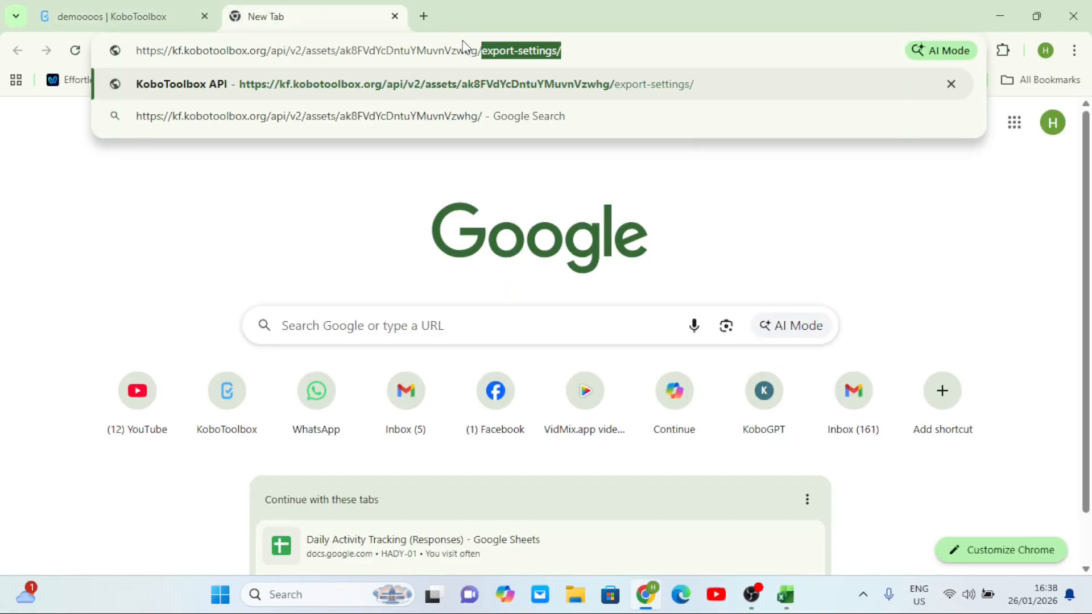
{"action": "left_click", "coordinate": [591, 48]}
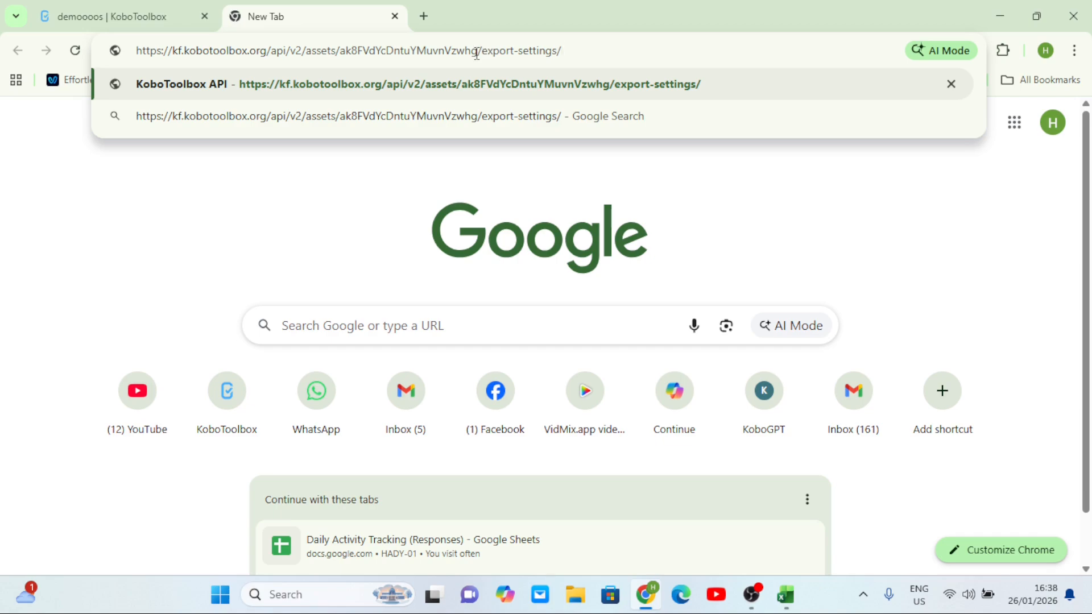
Compare the form ID in the API address against the KoboToolbox form page address
{"action": "left_click_drag", "start_coordinate": [478, 51], "coordinate": [343, 66]}
{"action": "left_click", "coordinate": [156, 25]}
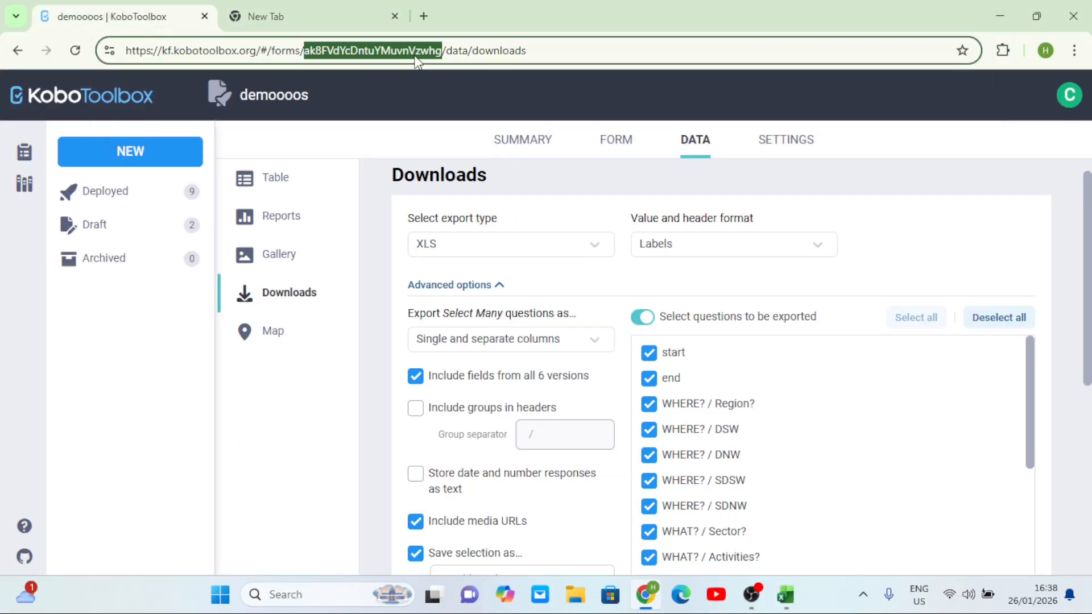
{"action": "left_click", "coordinate": [416, 51]}
{"action": "left_click_drag", "start_coordinate": [443, 51], "coordinate": [311, 52]}
{"action": "left_click", "coordinate": [297, 53]}
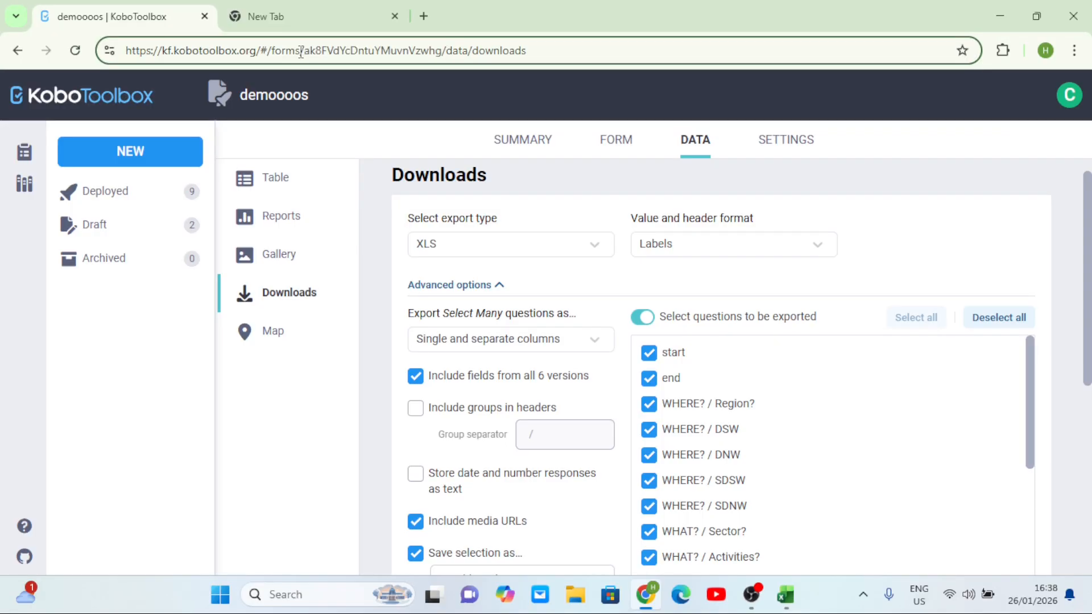
{"action": "left_click_drag", "start_coordinate": [301, 52], "coordinate": [276, 52]}
{"action": "left_click", "coordinate": [317, 16]}
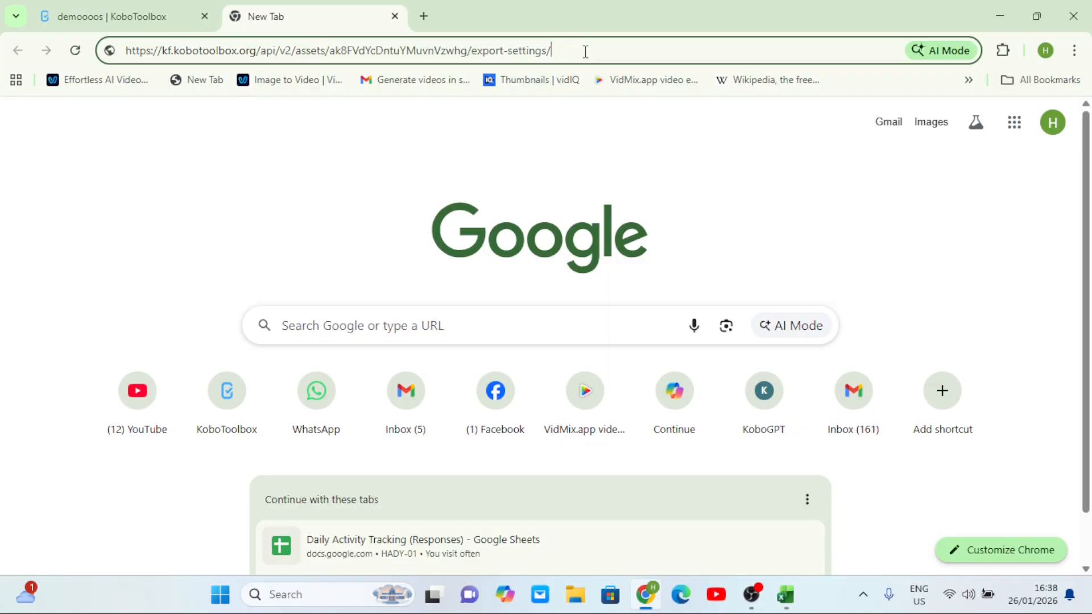
Load the export-settings API page and search it for the Dashbaords export
{"action": "key", "text": "Return"}
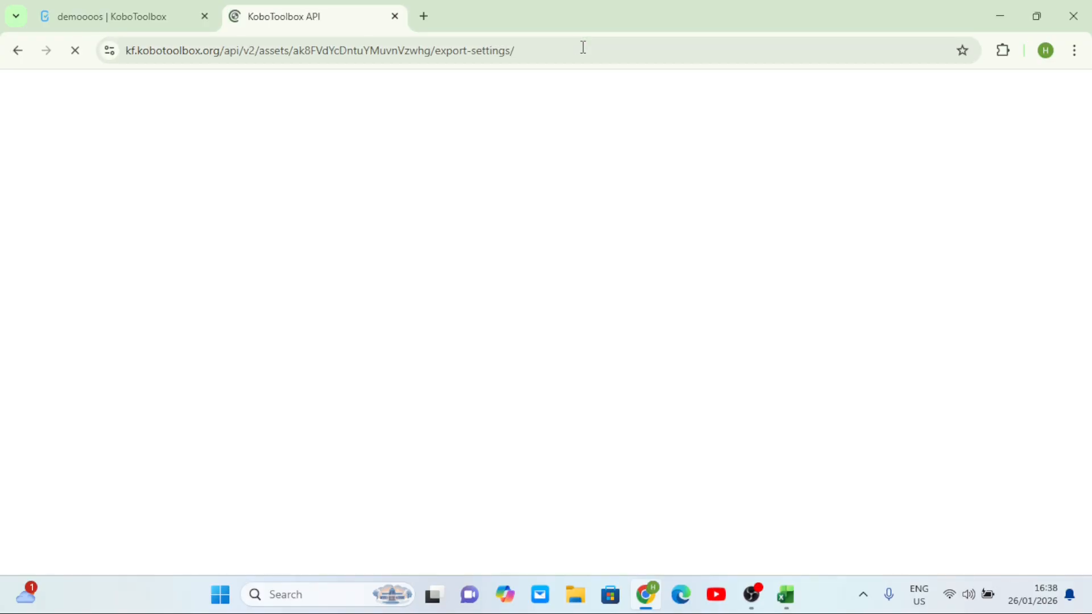
{"action": "scroll", "coordinate": [435, 291], "scroll_direction": "down", "scroll_amount": 1}
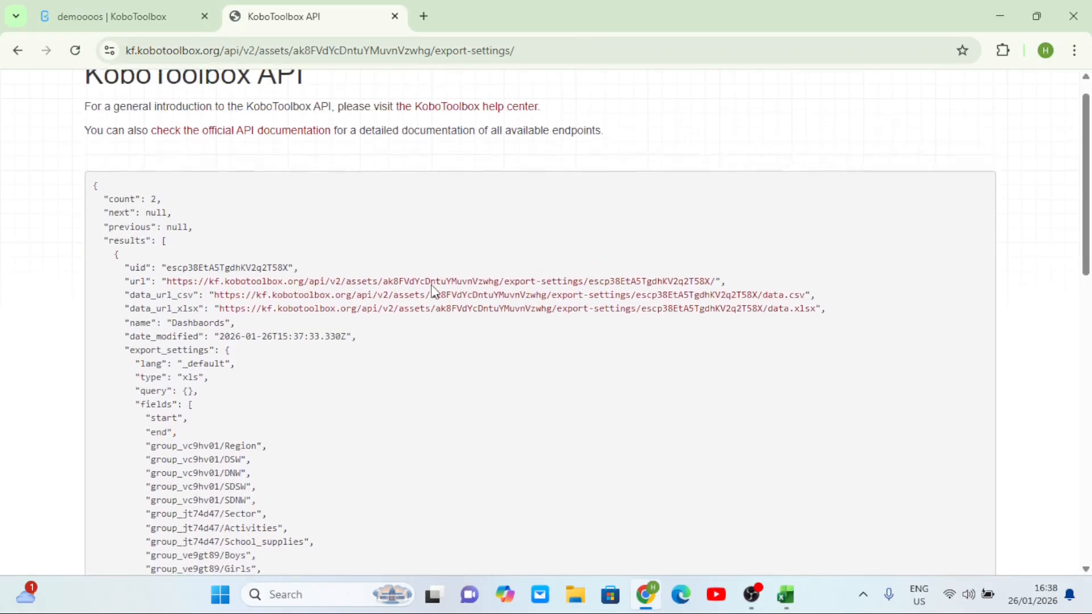
{"action": "key", "text": "ctrl+f"}
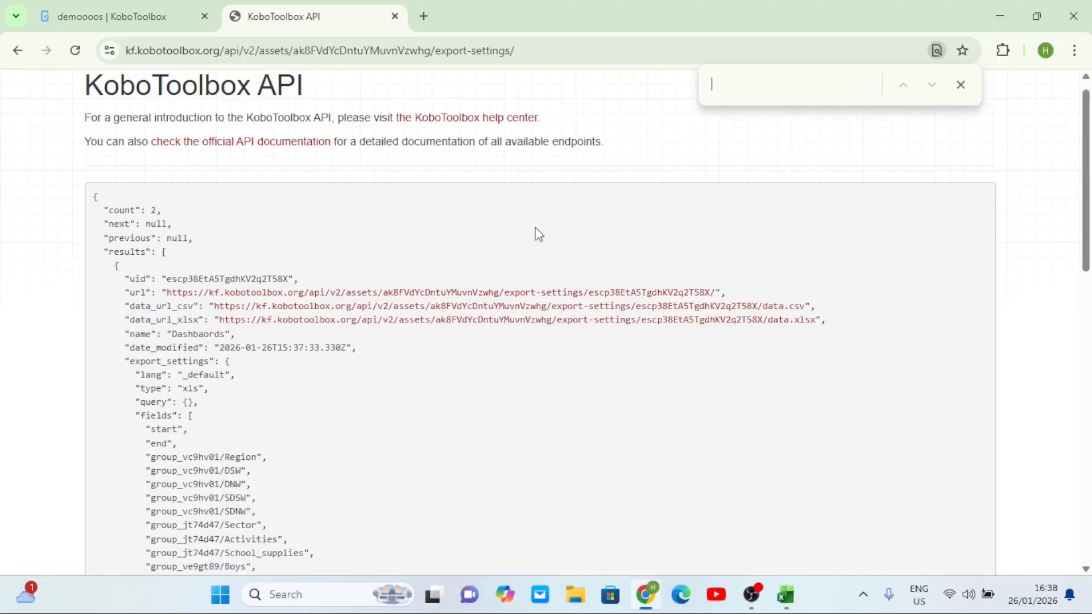
{"action": "type", "text": "Dash"}
{"action": "scroll", "coordinate": [166, 328], "scroll_direction": "up", "scroll_amount": 4}
{"action": "scroll", "coordinate": [213, 333], "scroll_direction": "down", "scroll_amount": 2}
{"action": "scroll", "coordinate": [228, 344], "scroll_direction": "down", "scroll_amount": 2}
{"action": "key", "text": "BackSpace"}
{"action": "key", "text": "BackSpace"}
{"action": "key", "text": "BackSpace"}
Copy the Dashbaords export's data.xlsx link address, then bring up the blank Excel workbook
{"action": "scroll", "coordinate": [519, 330], "scroll_direction": "up", "scroll_amount": 4}
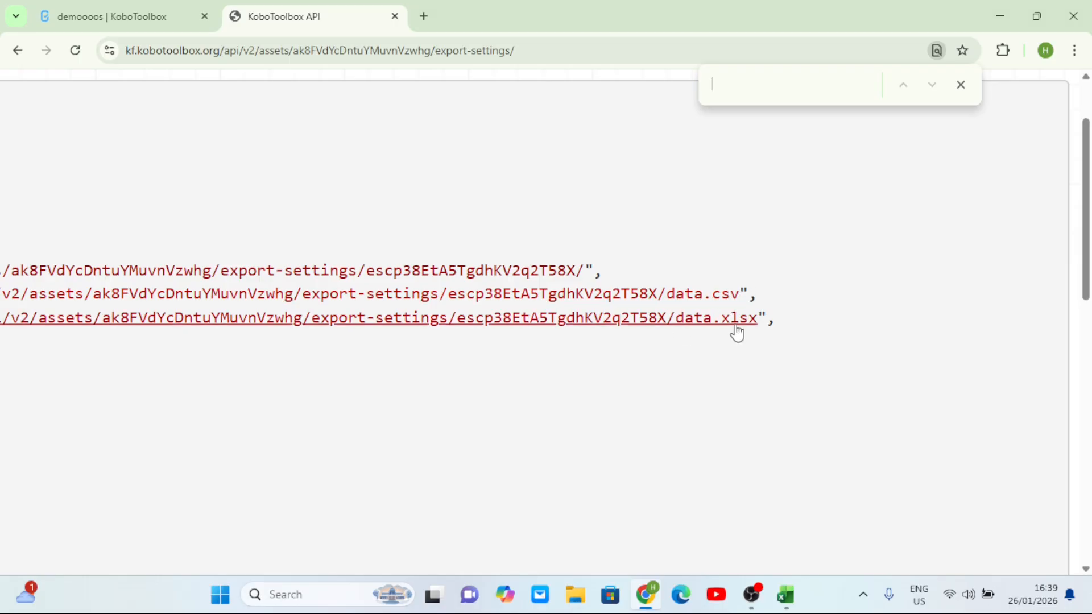
{"action": "scroll", "coordinate": [707, 332], "scroll_direction": "down", "scroll_amount": 3}
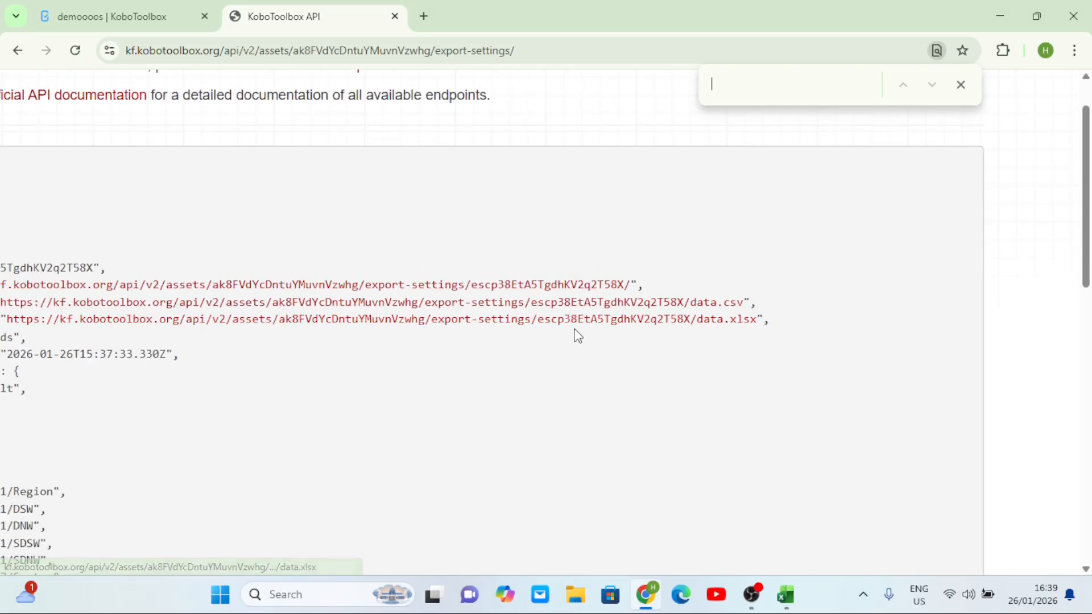
{"action": "scroll", "coordinate": [575, 334], "scroll_direction": "down", "scroll_amount": 1}
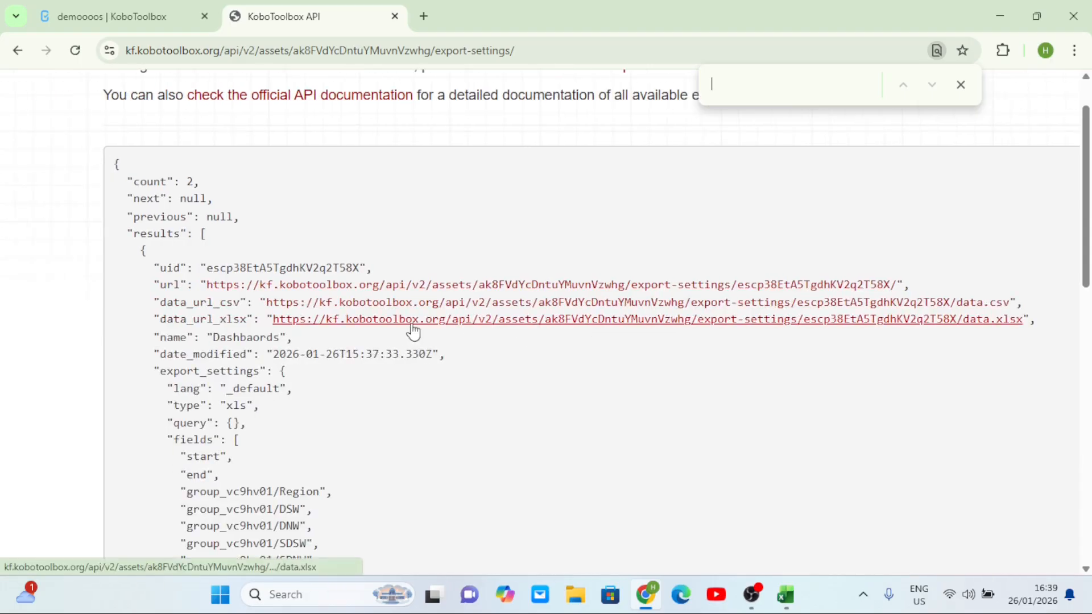
{"action": "right_click", "coordinate": [481, 321]}
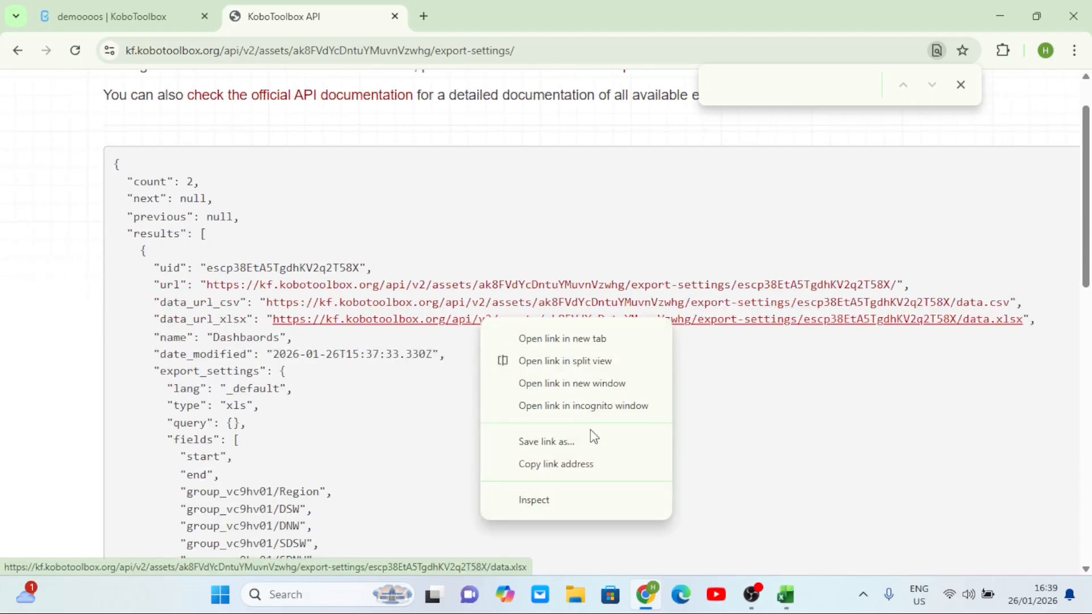
{"action": "left_click", "coordinate": [562, 470]}
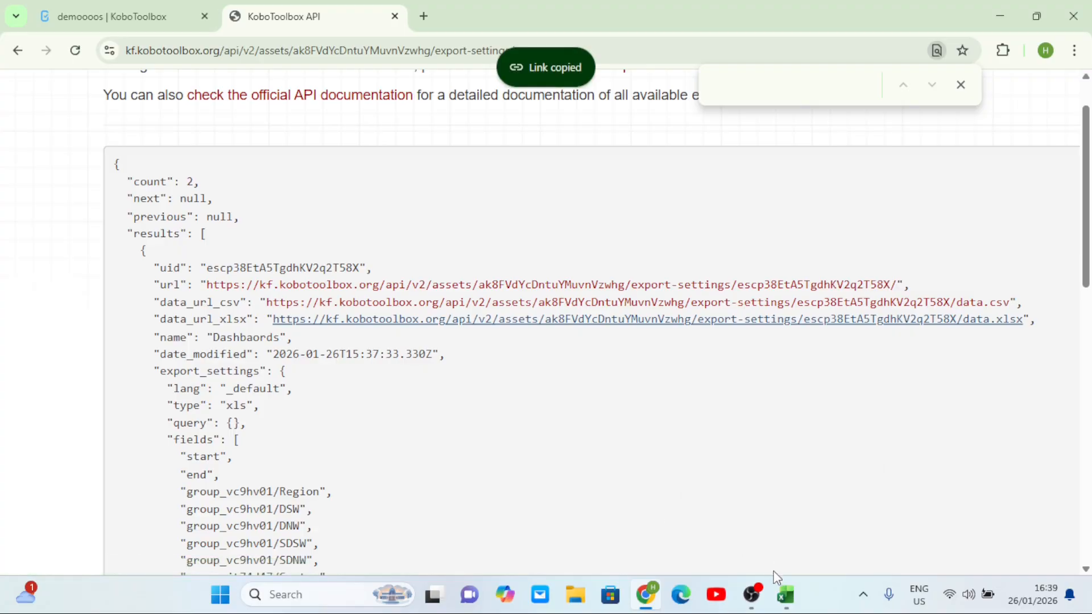
{"action": "left_click", "coordinate": [775, 535]}
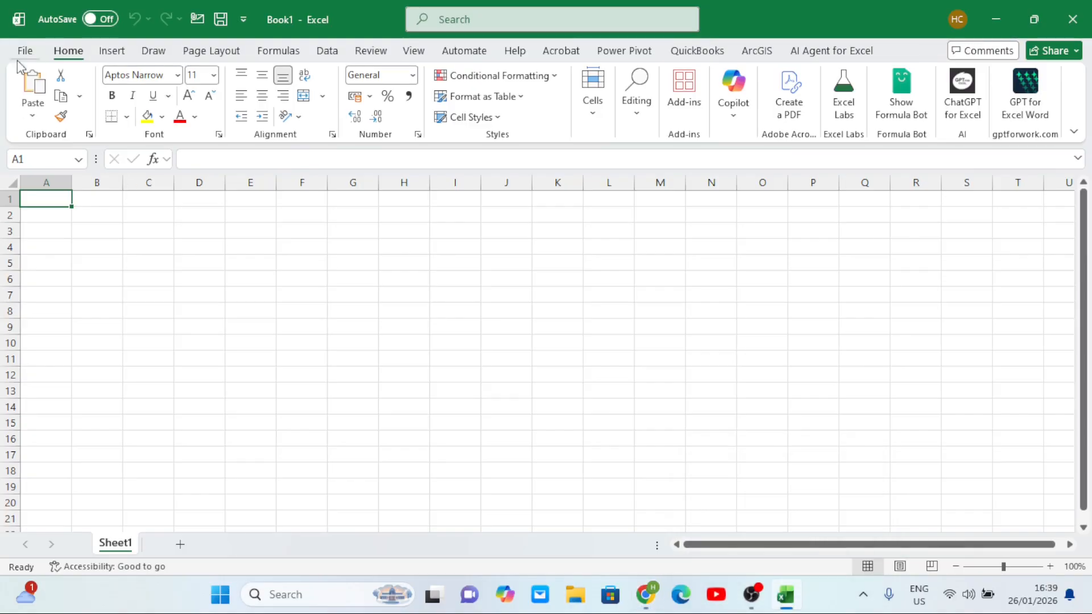
Import the copied data.xlsx link into Excel through Get Data > From Web
{"action": "left_click", "coordinate": [327, 54]}
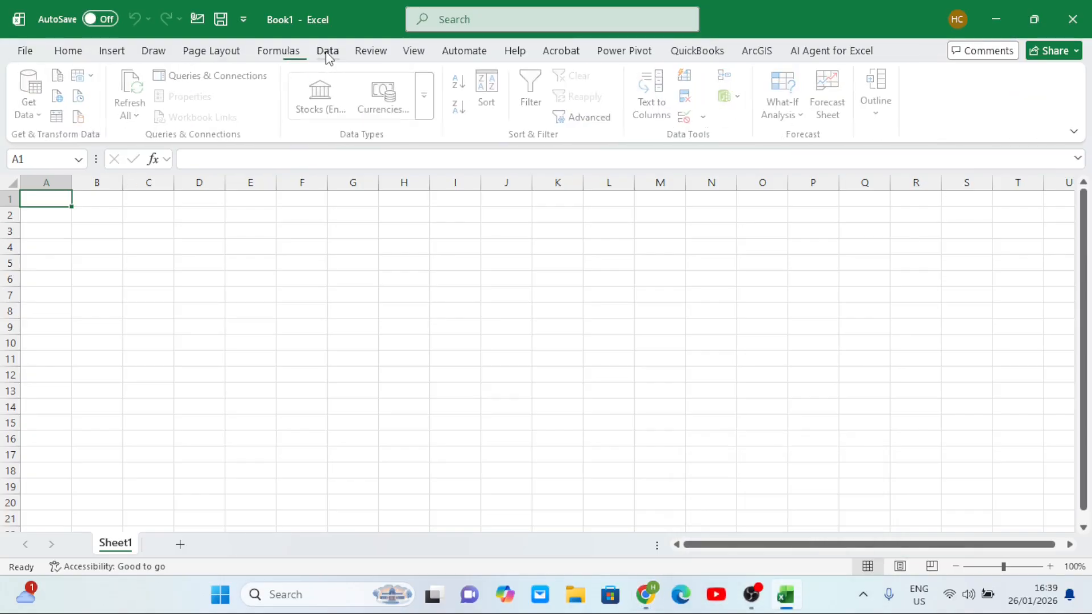
{"action": "left_click", "coordinate": [46, 116]}
{"action": "mouse_move", "coordinate": [110, 345]}
{"action": "left_click", "coordinate": [293, 251]}
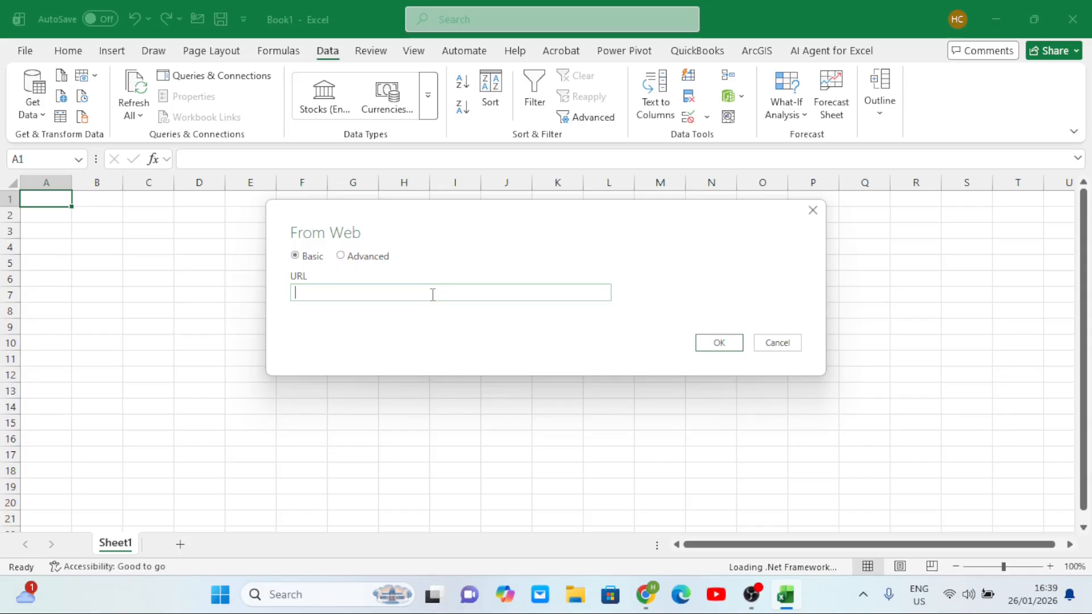
{"action": "key", "text": "ctrl+v"}
{"action": "left_click", "coordinate": [736, 343]}
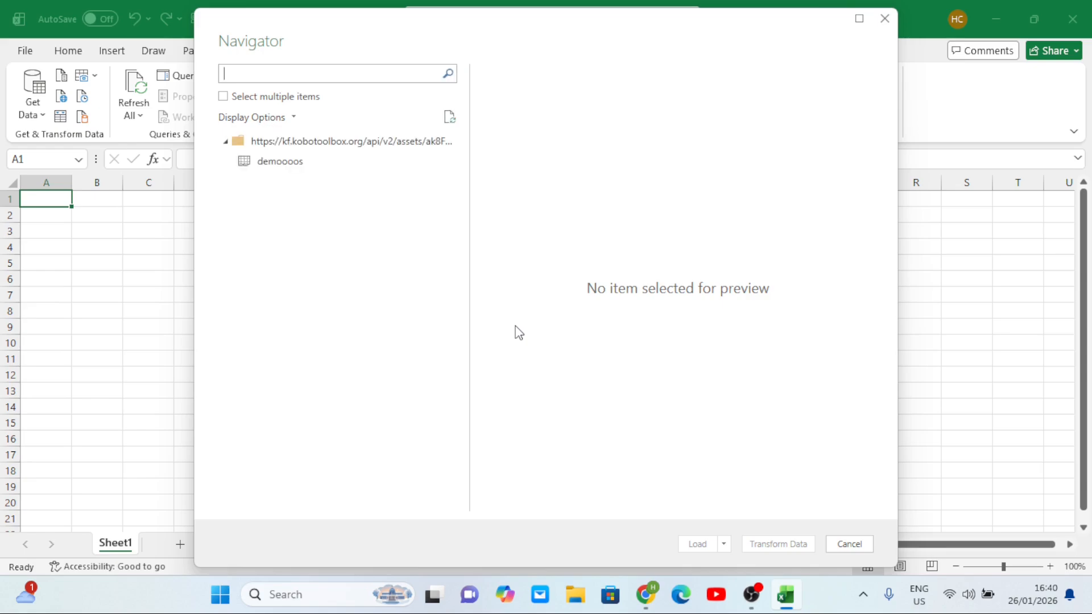
Preview the demoooos table in Navigator, load it into Power Query Editor, then return to Chrome
{"action": "left_click", "coordinate": [271, 164]}
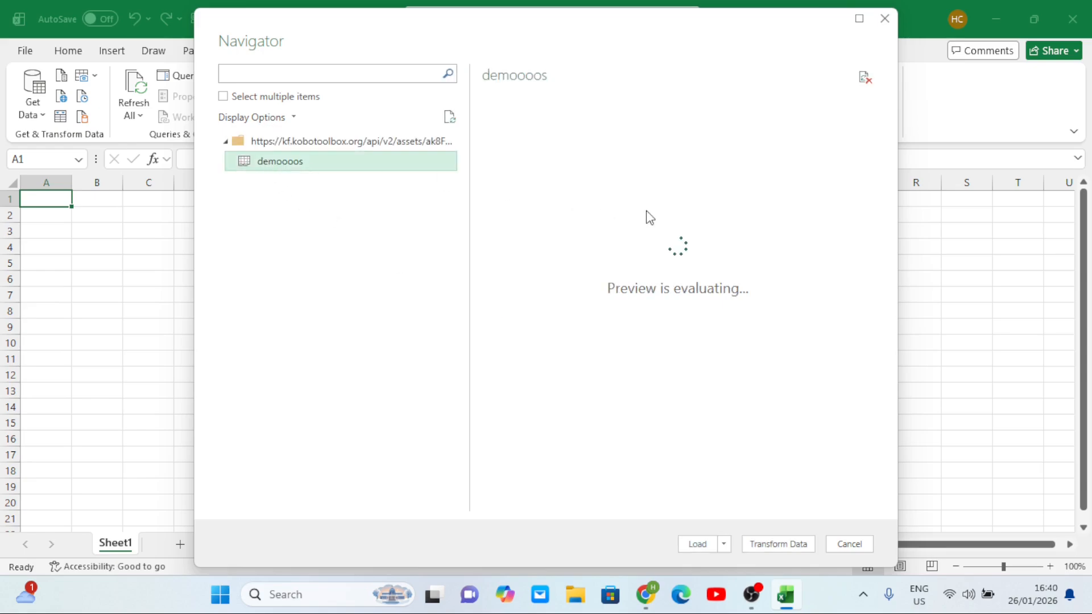
{"action": "scroll", "coordinate": [718, 141], "scroll_direction": "right", "scroll_amount": 10}
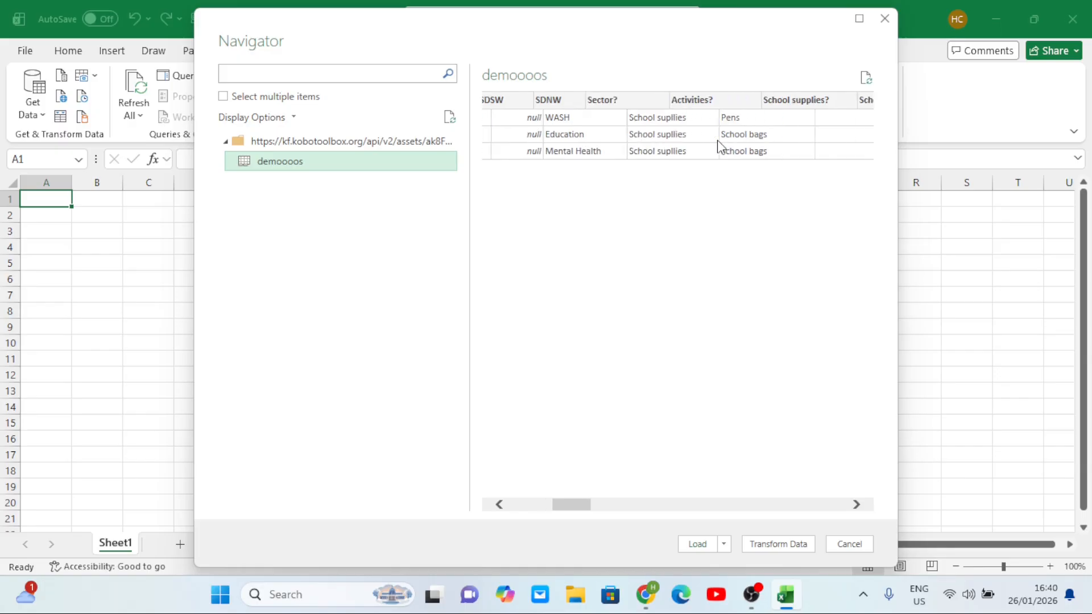
{"action": "scroll", "coordinate": [717, 146], "scroll_direction": "right", "scroll_amount": 1}
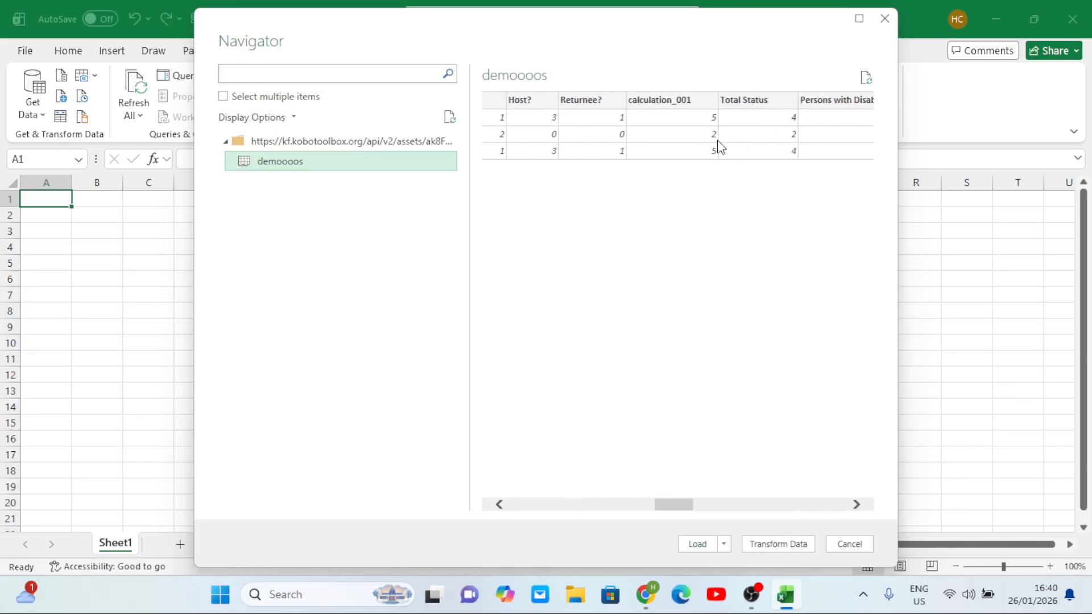
{"action": "scroll", "coordinate": [718, 147], "scroll_direction": "right", "scroll_amount": 3}
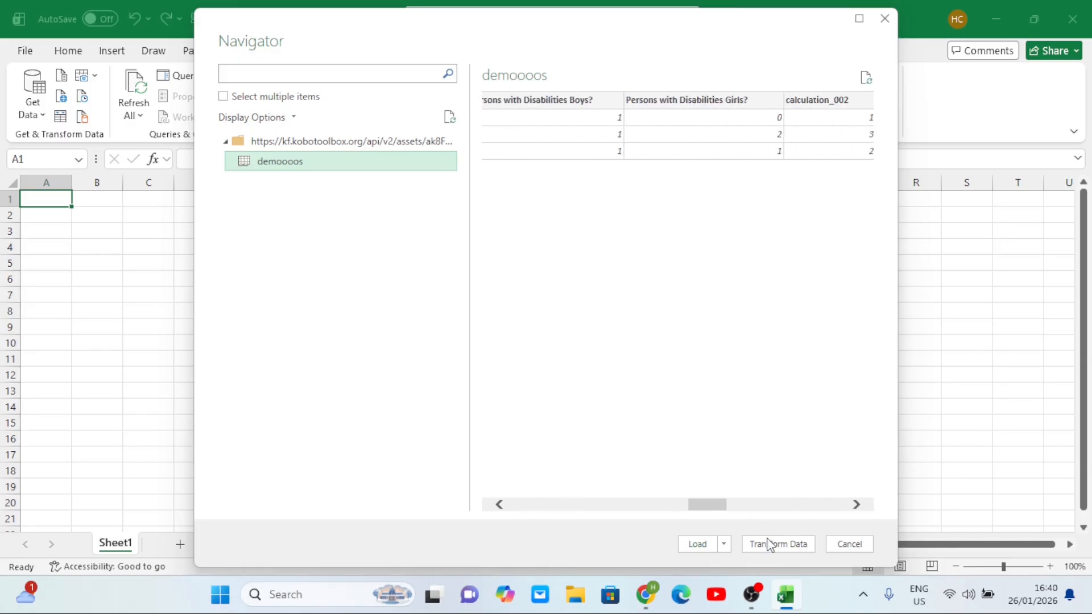
{"action": "left_click", "coordinate": [778, 547]}
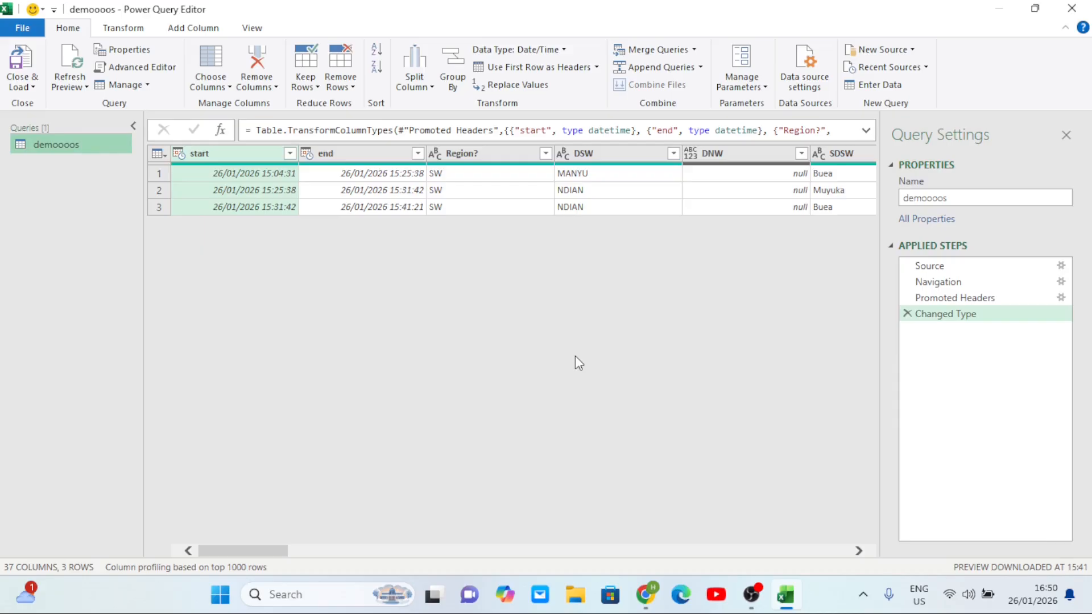
{"action": "scroll", "coordinate": [575, 356], "scroll_direction": "right", "scroll_amount": 7}
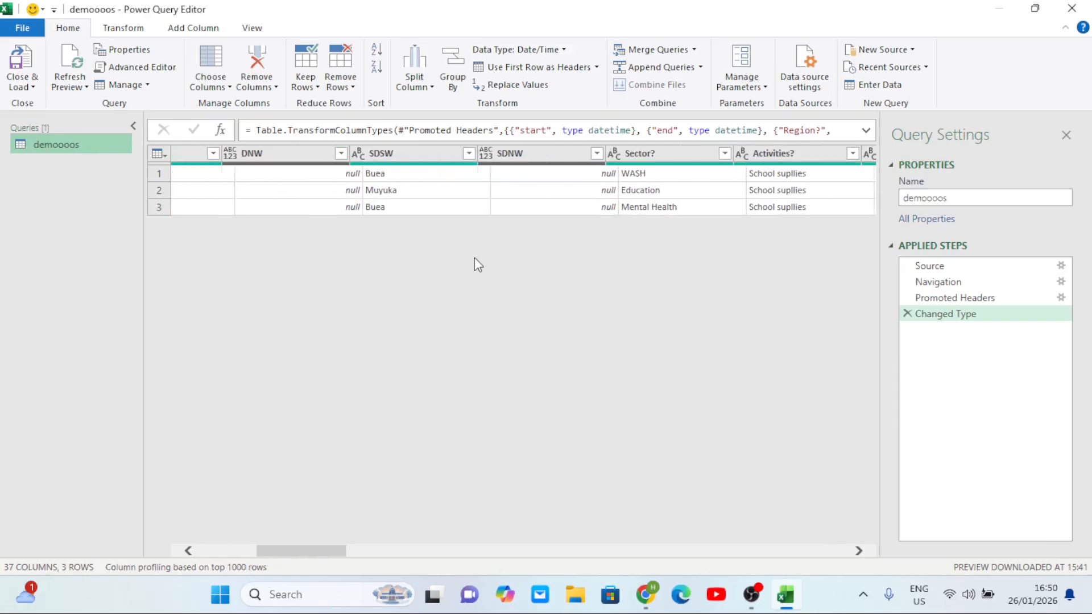
{"action": "scroll", "coordinate": [475, 258], "scroll_direction": "left", "scroll_amount": 7}
{"action": "mouse_move", "coordinate": [645, 594]}
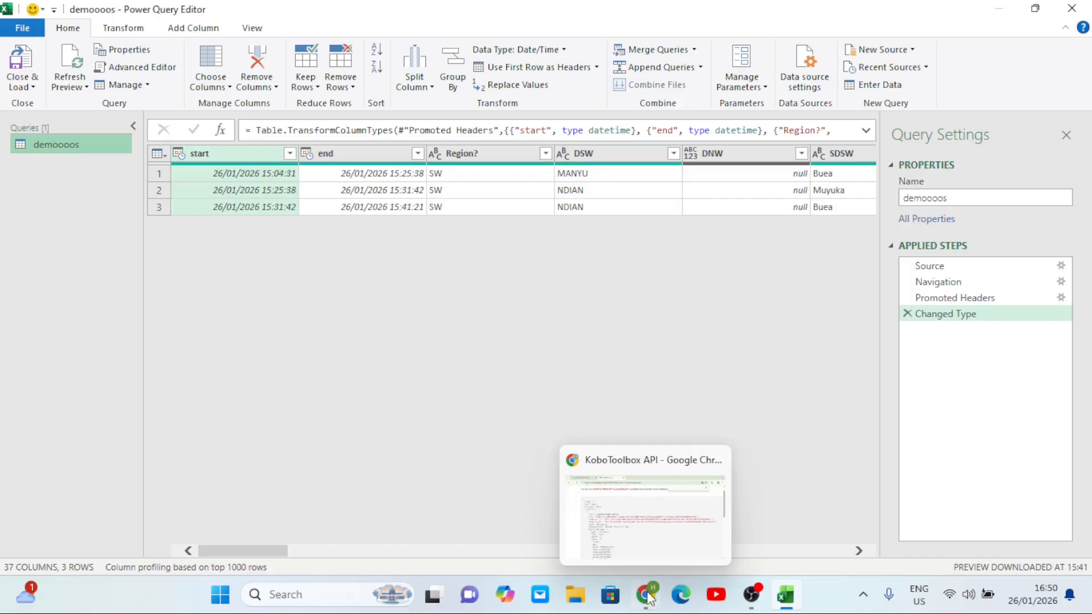
{"action": "left_click", "coordinate": [641, 545]}
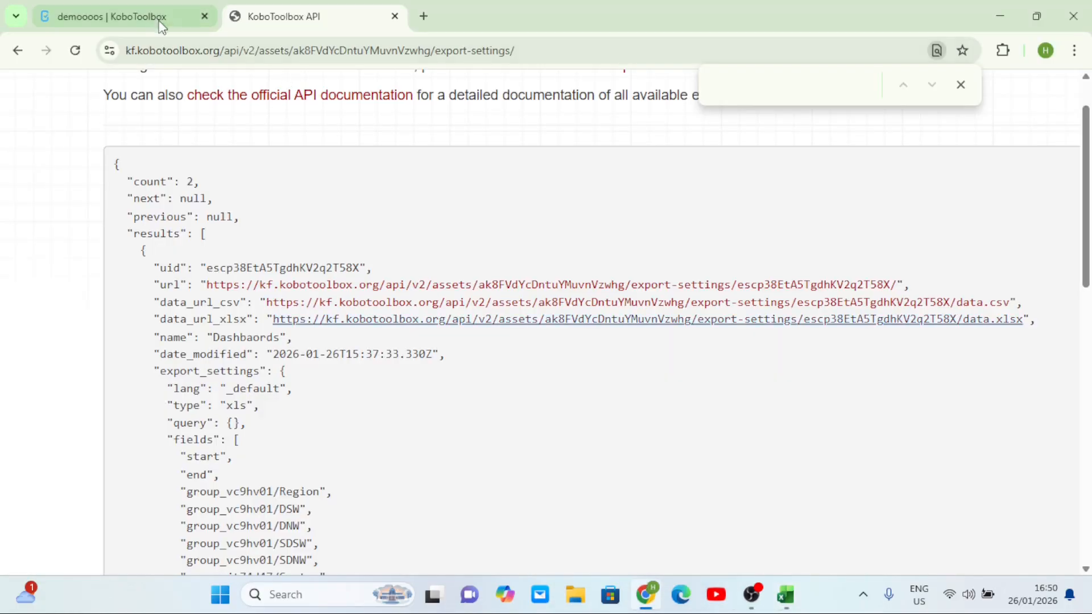
Copy the form's Online-Offline collection link and paste it into a new tab's address bar
{"action": "left_click", "coordinate": [144, 16]}
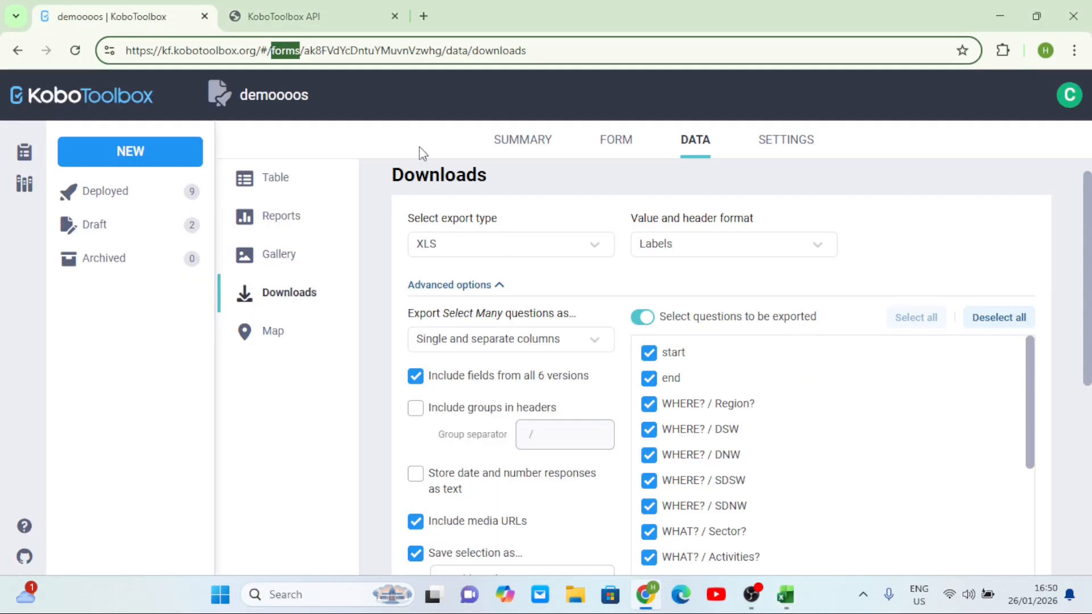
{"action": "left_click", "coordinate": [625, 152]}
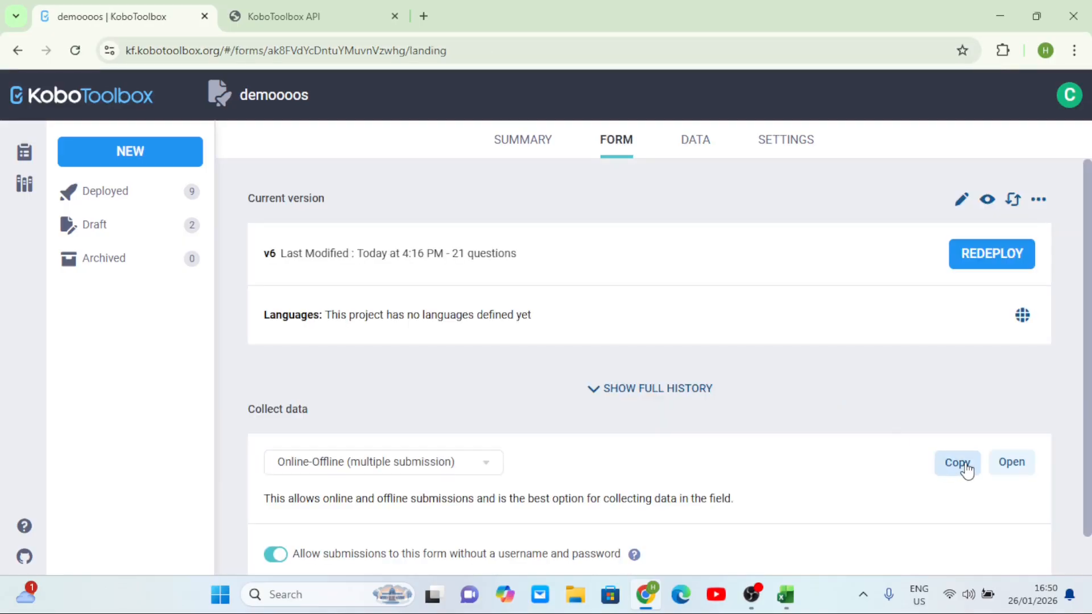
{"action": "left_click", "coordinate": [964, 468]}
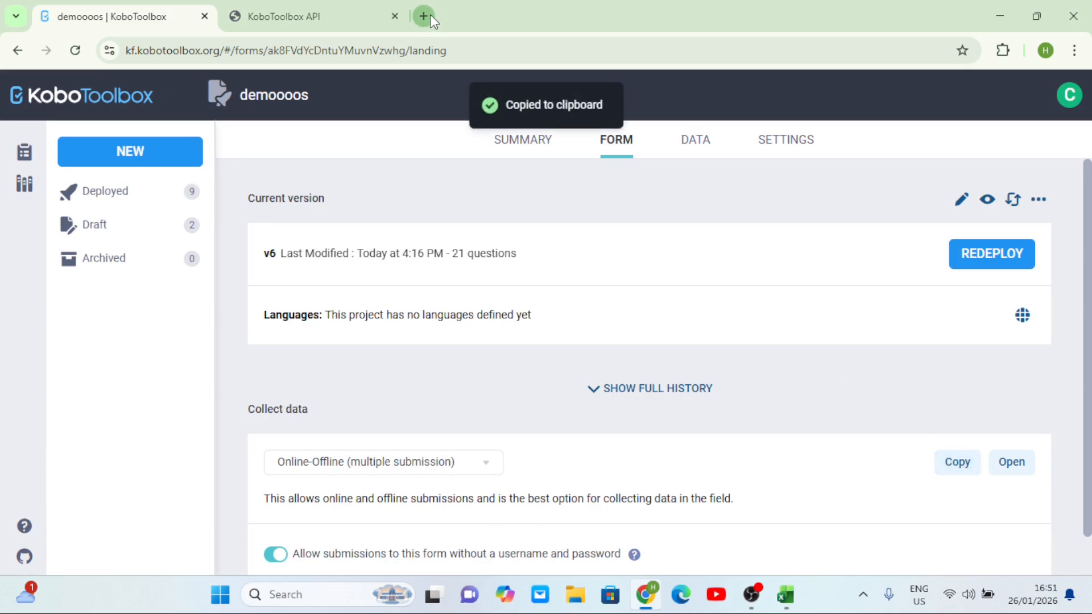
{"action": "left_click", "coordinate": [424, 16]}
{"action": "left_click", "coordinate": [488, 52]}
{"action": "key", "text": "ctrl+v"}
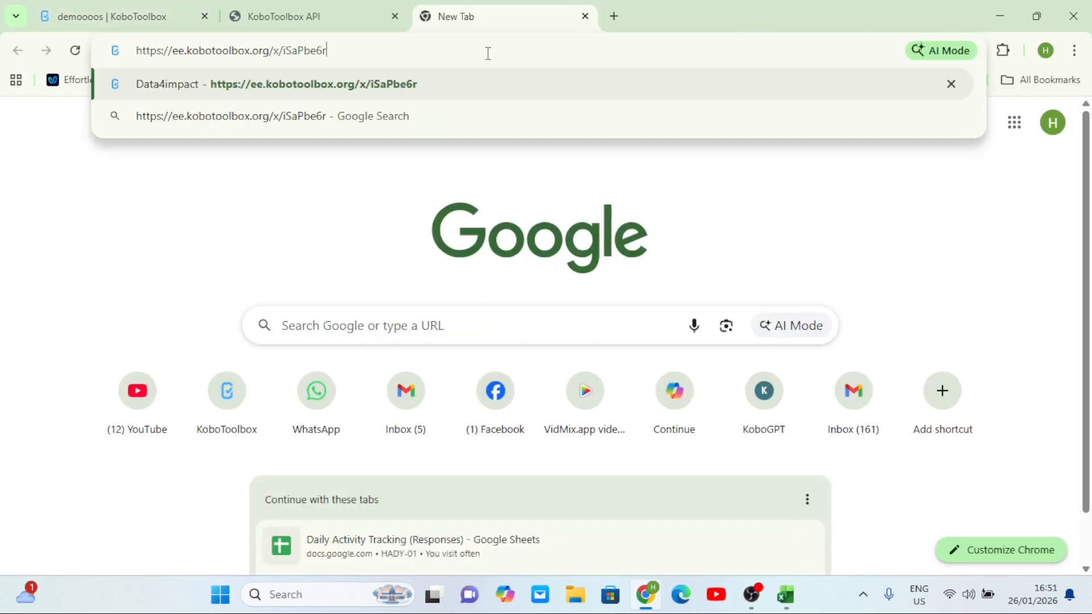
Open the Enketo form and answer Region SW, DSW NDIAN, SDSW Buea, Education, School supplies, Pens
{"action": "key", "text": "Return"}
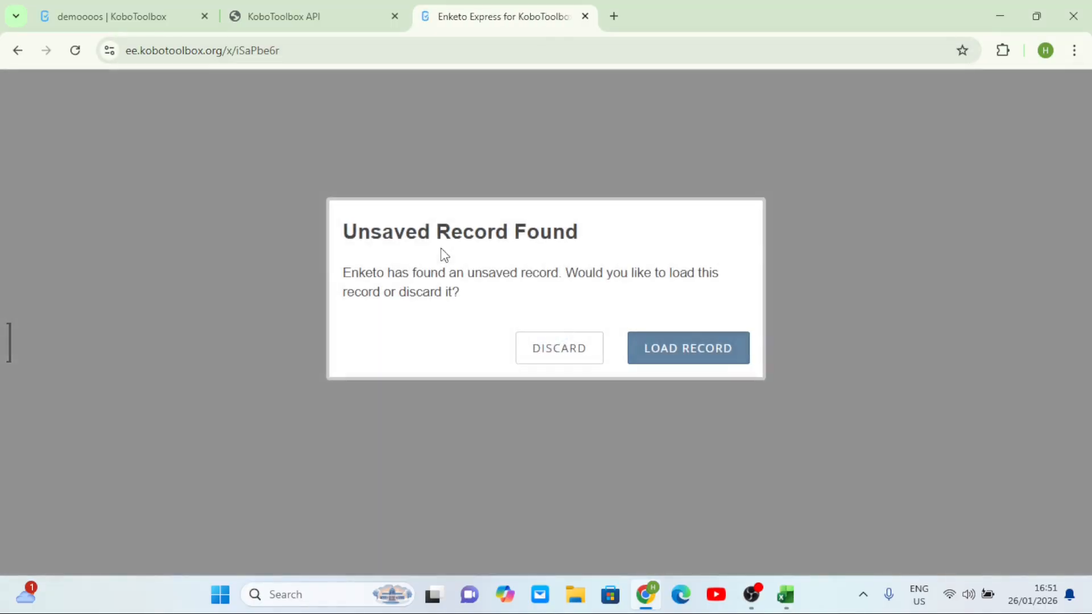
{"action": "left_click", "coordinate": [738, 356]}
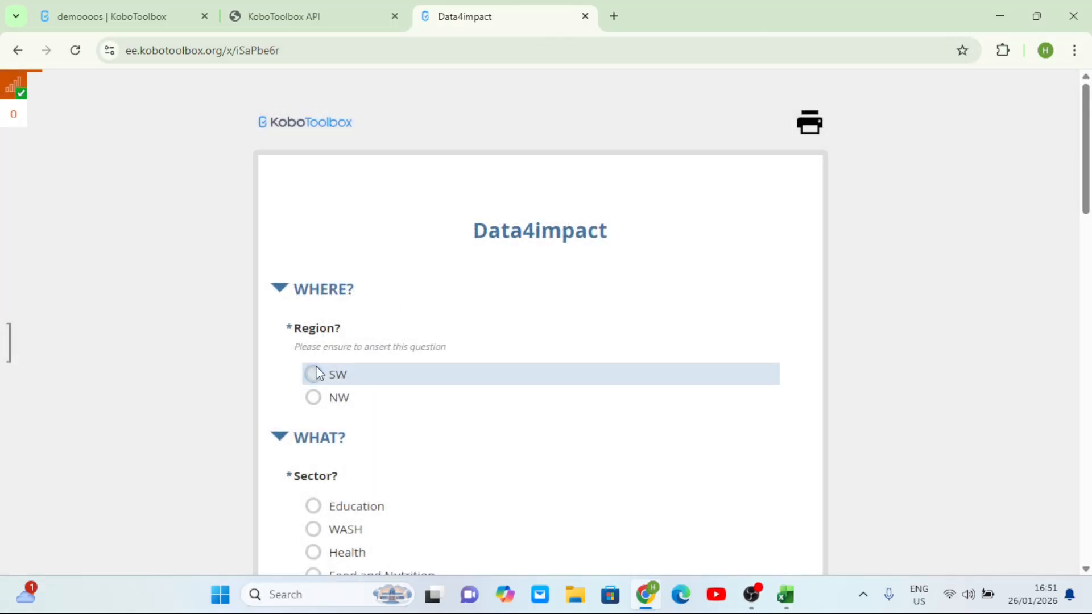
{"action": "left_click", "coordinate": [319, 373]}
{"action": "scroll", "coordinate": [317, 369], "scroll_direction": "down", "scroll_amount": 2}
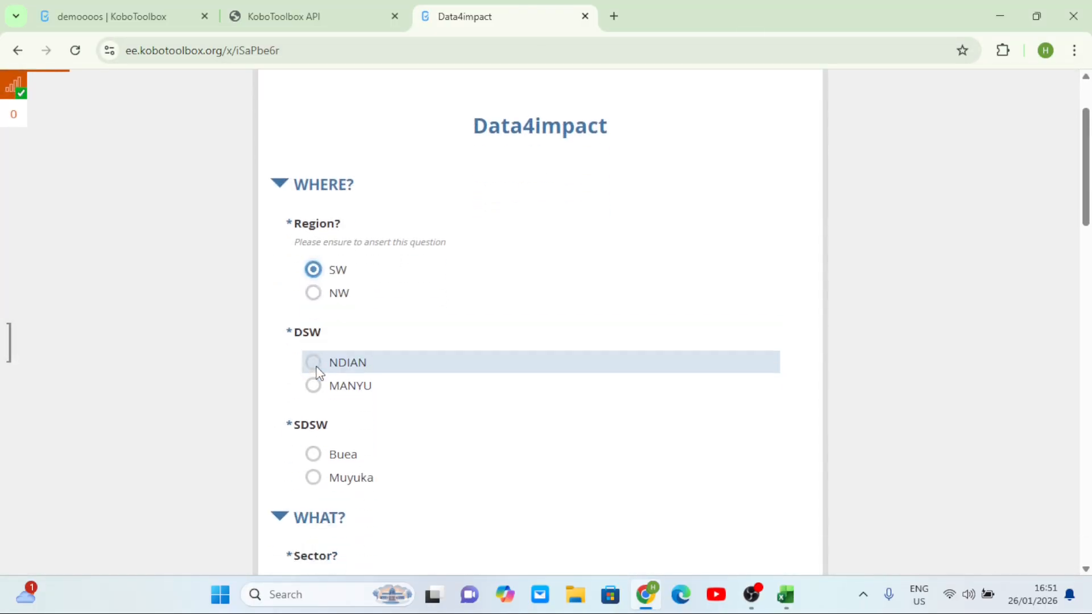
{"action": "left_click", "coordinate": [312, 335]}
{"action": "scroll", "coordinate": [312, 338], "scroll_direction": "down", "scroll_amount": 1}
{"action": "left_click", "coordinate": [313, 340]}
{"action": "scroll", "coordinate": [313, 340], "scroll_direction": "down", "scroll_amount": 2}
{"action": "left_click", "coordinate": [311, 324]}
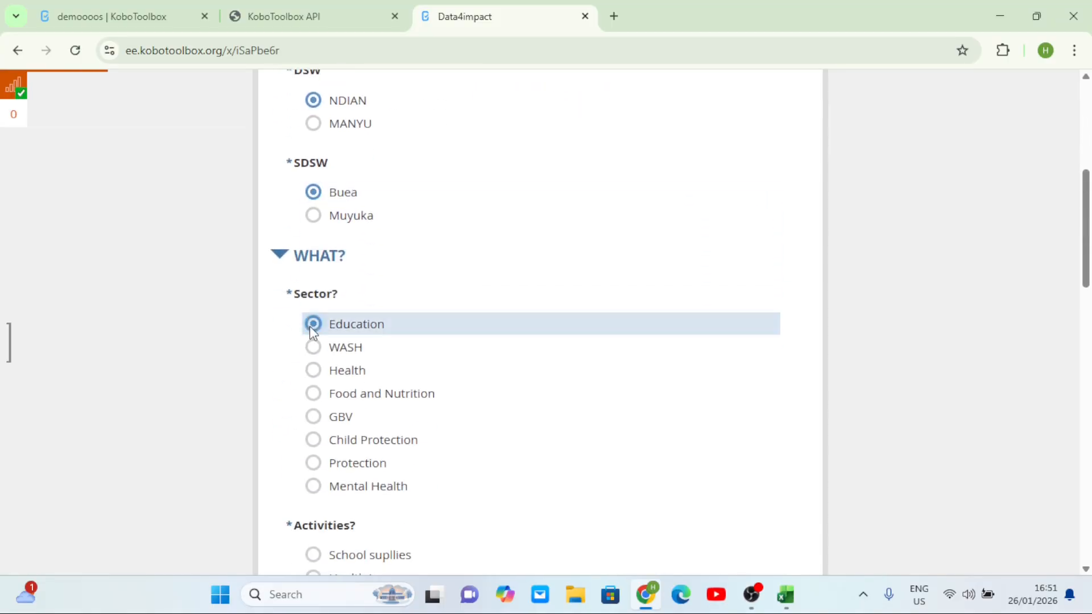
{"action": "scroll", "coordinate": [309, 325], "scroll_direction": "down", "scroll_amount": 2}
{"action": "left_click", "coordinate": [311, 418]}
{"action": "scroll", "coordinate": [310, 419], "scroll_direction": "down", "scroll_amount": 2}
{"action": "left_click", "coordinate": [312, 410]}
{"action": "scroll", "coordinate": [312, 406], "scroll_direction": "down", "scroll_amount": 2}
Enter counts: 2 boys, 2 girls, 4 total children, 1 IDP, 2 host, 4 total status
{"action": "left_click", "coordinate": [317, 392]}
{"action": "type", "text": "2"}
{"action": "left_click", "coordinate": [354, 461]}
{"action": "type", "text": "2"}
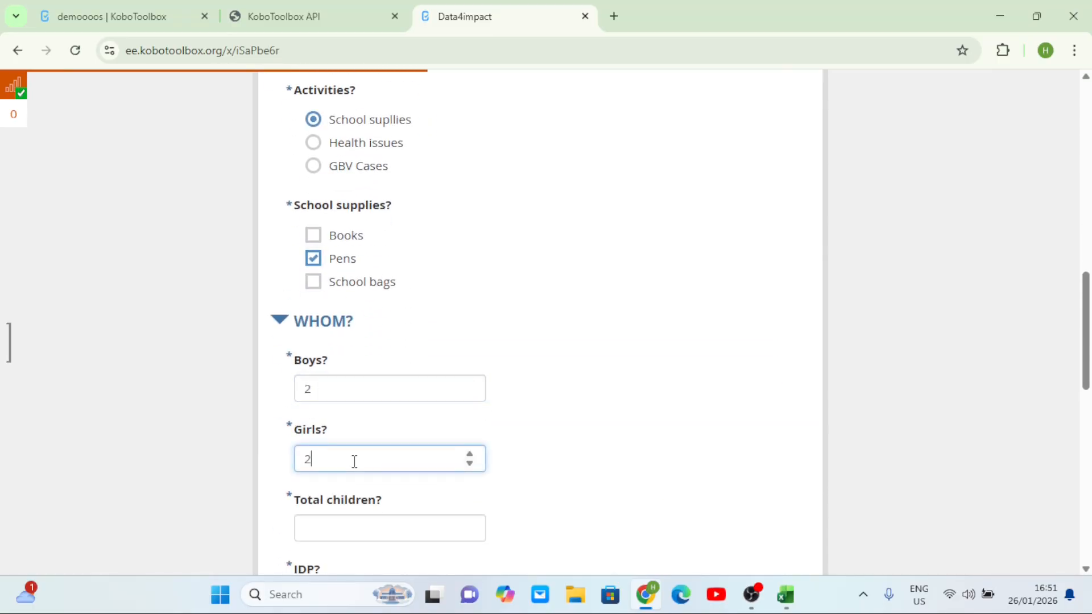
{"action": "scroll", "coordinate": [354, 469], "scroll_direction": "down", "scroll_amount": 2}
{"action": "left_click", "coordinate": [352, 425]}
{"action": "type", "text": "4"}
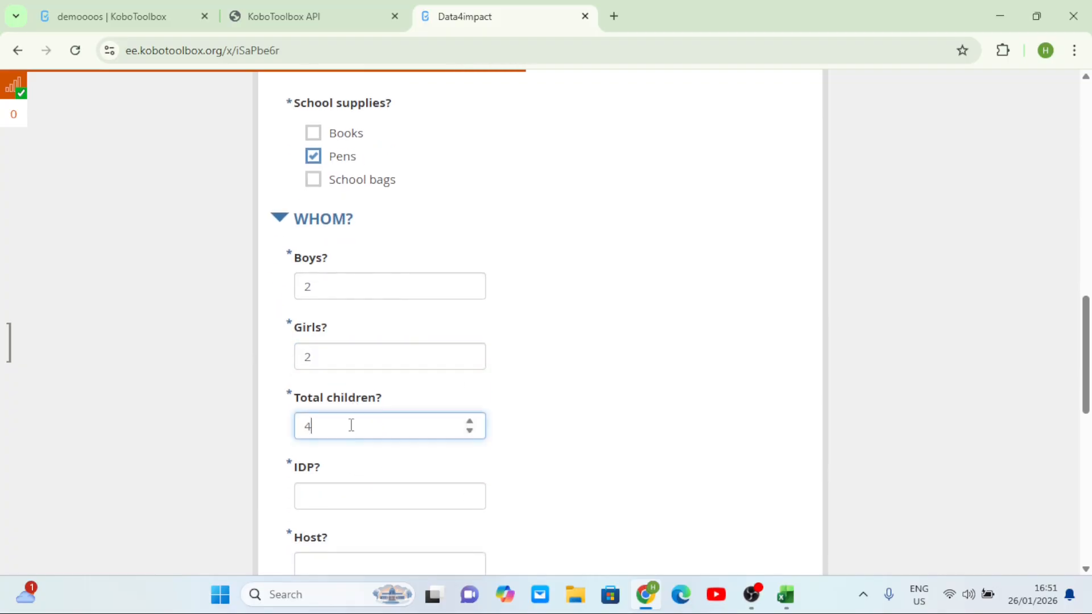
{"action": "scroll", "coordinate": [350, 425], "scroll_direction": "down", "scroll_amount": 2}
{"action": "left_click", "coordinate": [341, 391]}
{"action": "type", "text": "1"}
{"action": "left_click", "coordinate": [344, 461]}
{"action": "type", "text": "2"}
{"action": "scroll", "coordinate": [344, 464], "scroll_direction": "down", "scroll_amount": 3}
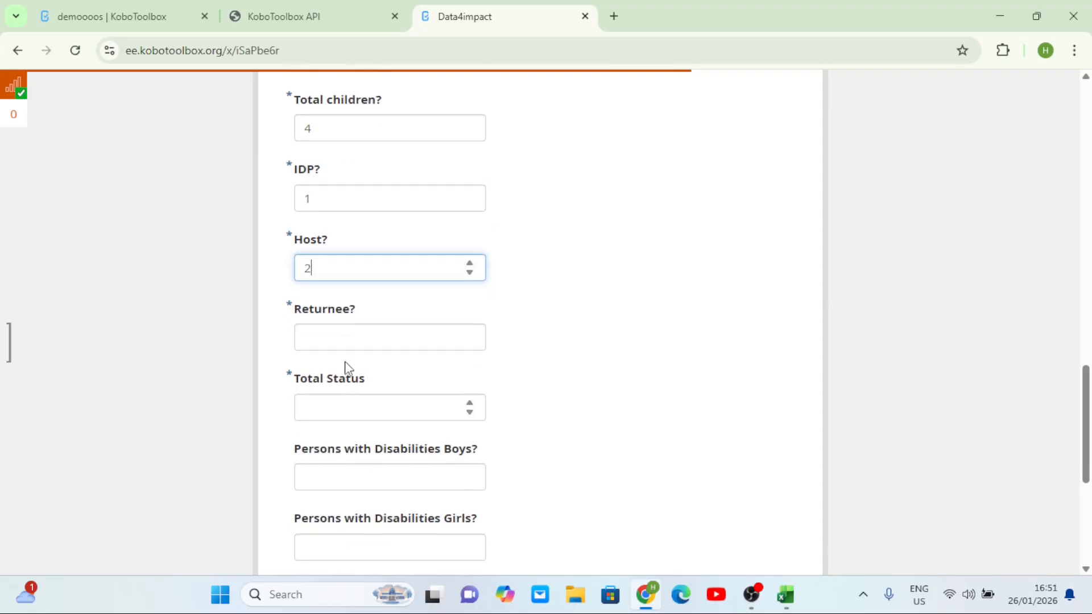
{"action": "left_click", "coordinate": [345, 340]}
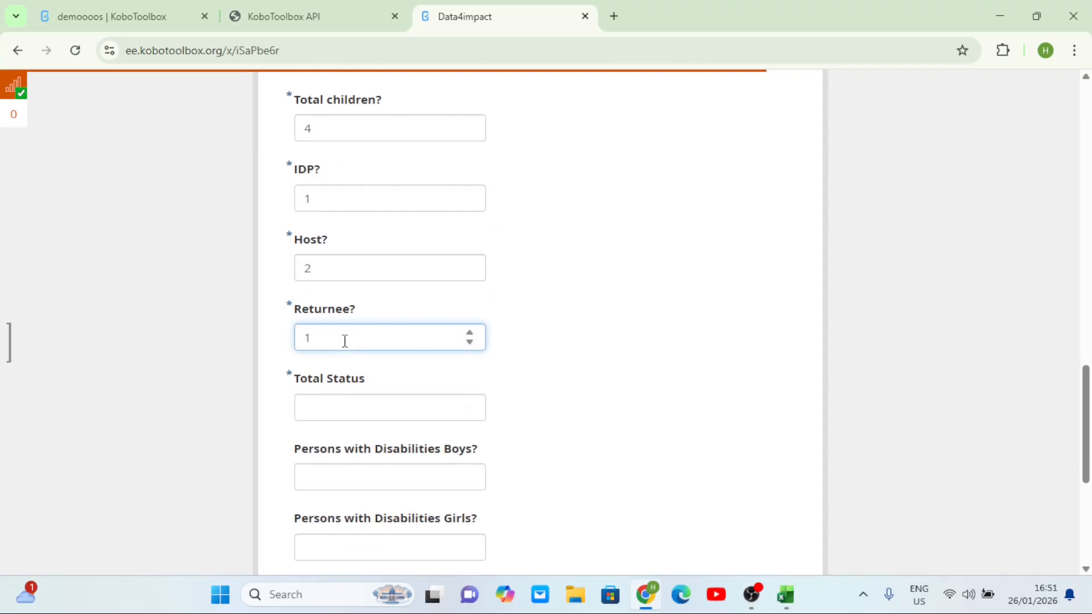
{"action": "left_click", "coordinate": [369, 409]}
{"action": "type", "text": "4"}
Enter 1 disabled boy and 1 total person with disabilities
{"action": "scroll", "coordinate": [368, 413], "scroll_direction": "down", "scroll_amount": 2}
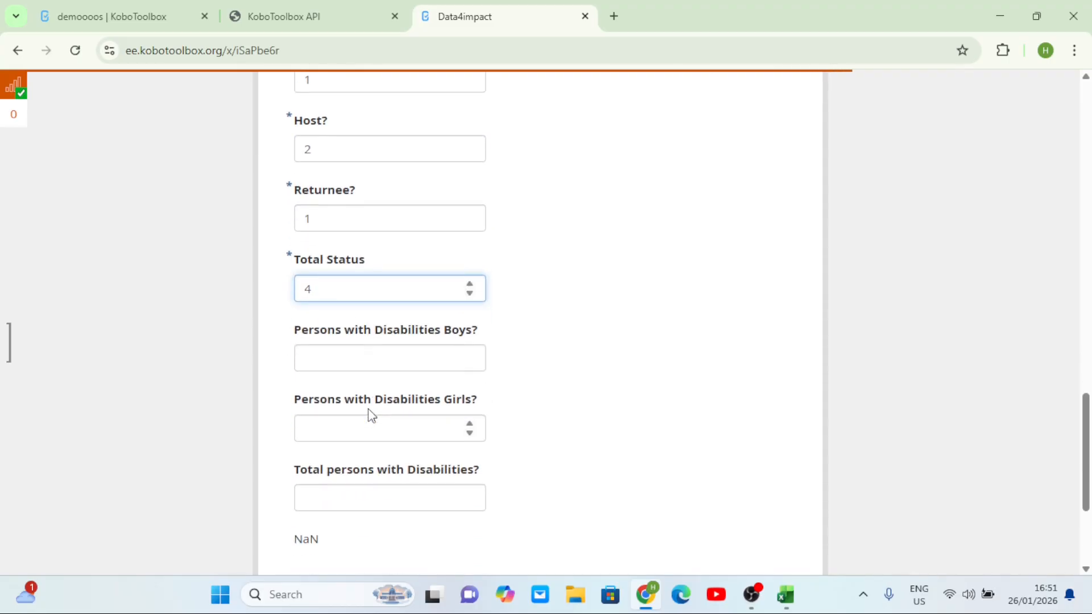
{"action": "left_click", "coordinate": [360, 362]}
{"action": "type", "text": "1"}
{"action": "left_click", "coordinate": [384, 428]}
{"action": "left_click", "coordinate": [380, 495]}
{"action": "type", "text": "1"}
{"action": "scroll", "coordinate": [380, 495], "scroll_direction": "down", "scroll_amount": 3}
Submit the record, reload a blank form discarding the leftover record, and return to demoooos
{"action": "left_click", "coordinate": [628, 441]}
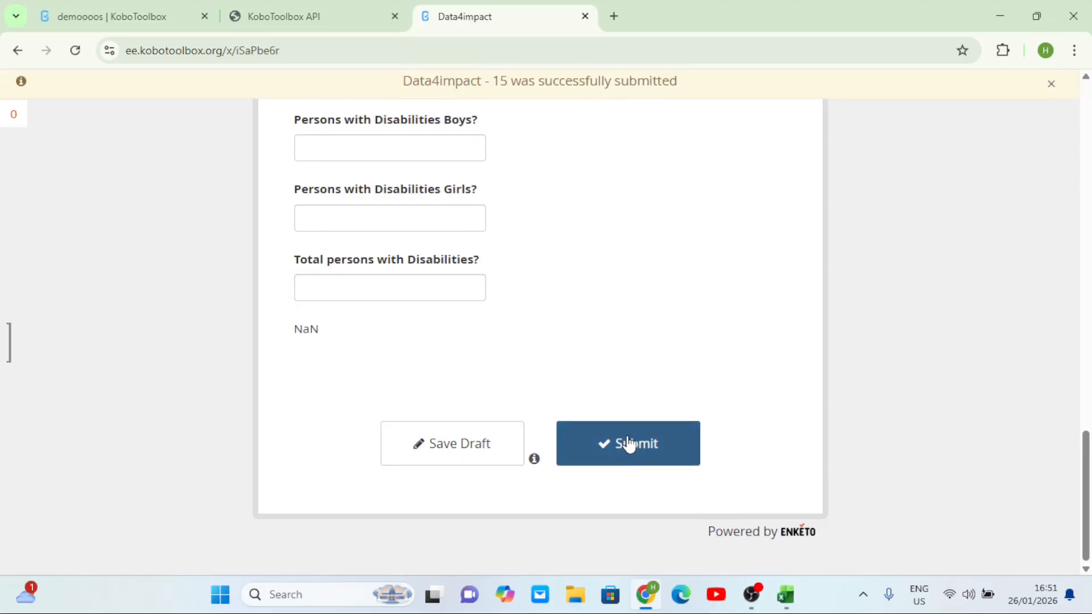
{"action": "left_click", "coordinate": [75, 50]}
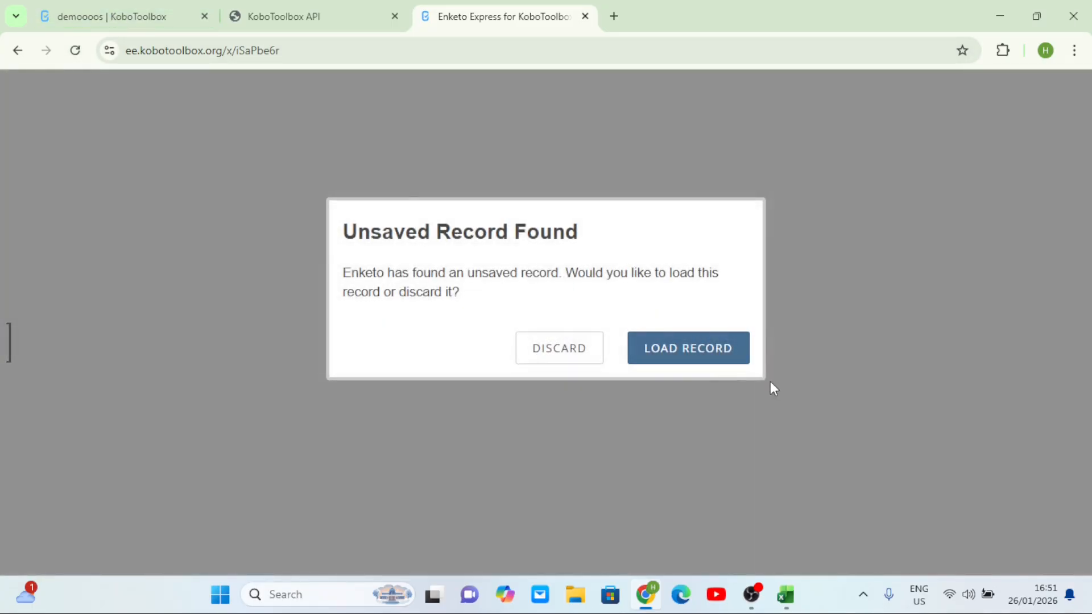
{"action": "left_click", "coordinate": [711, 362]}
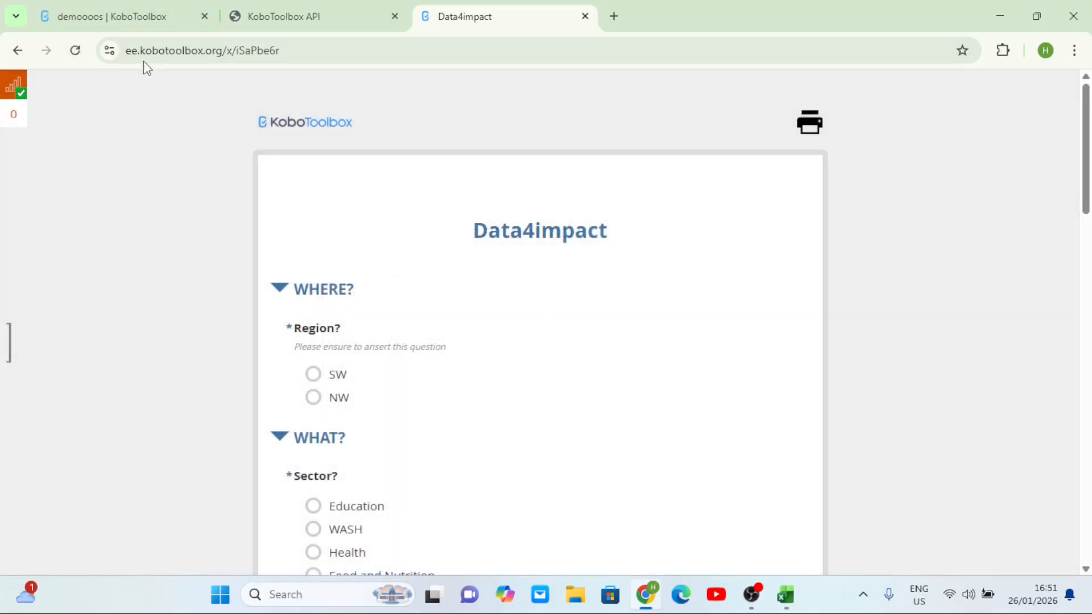
{"action": "left_click", "coordinate": [129, 8]}
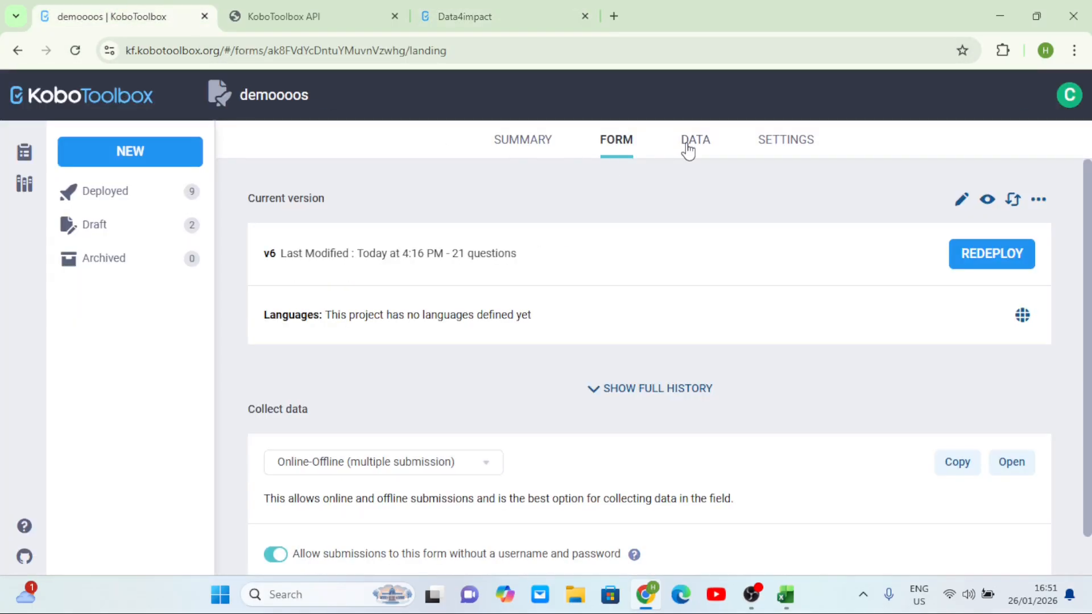
Reload the demoooos submissions table showing 4 results, then return to Excel's Power Query Editor
{"action": "left_click", "coordinate": [687, 147]}
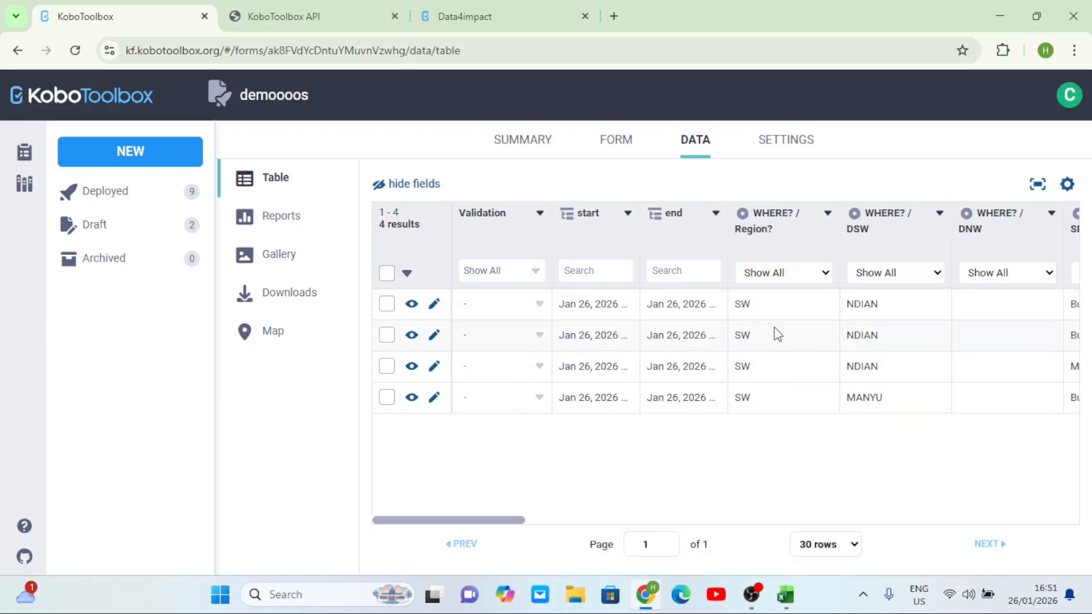
{"action": "left_click", "coordinate": [75, 51]}
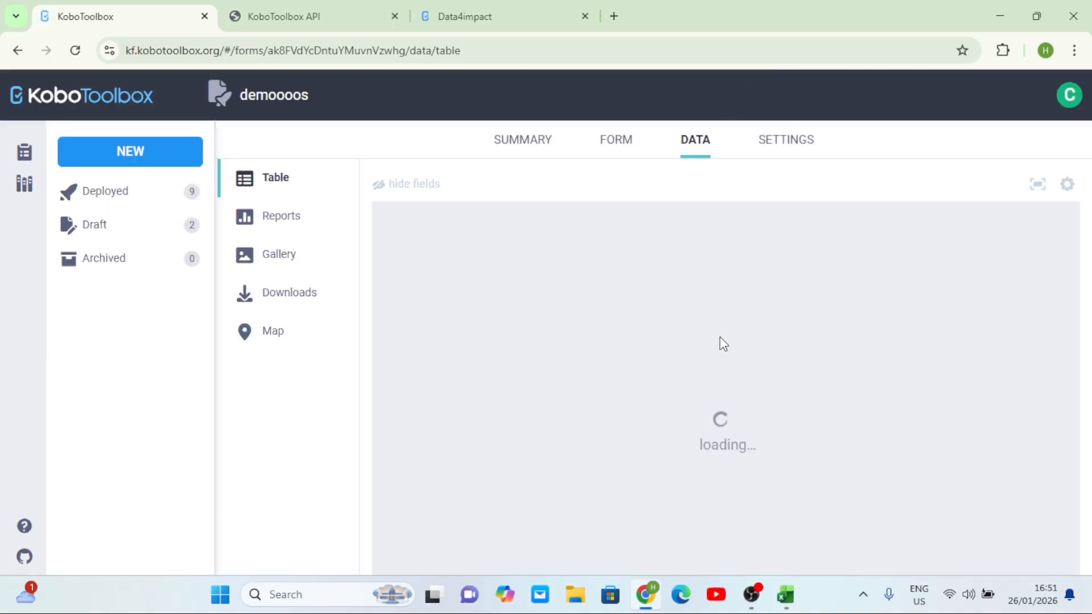
{"action": "mouse_move", "coordinate": [790, 585]}
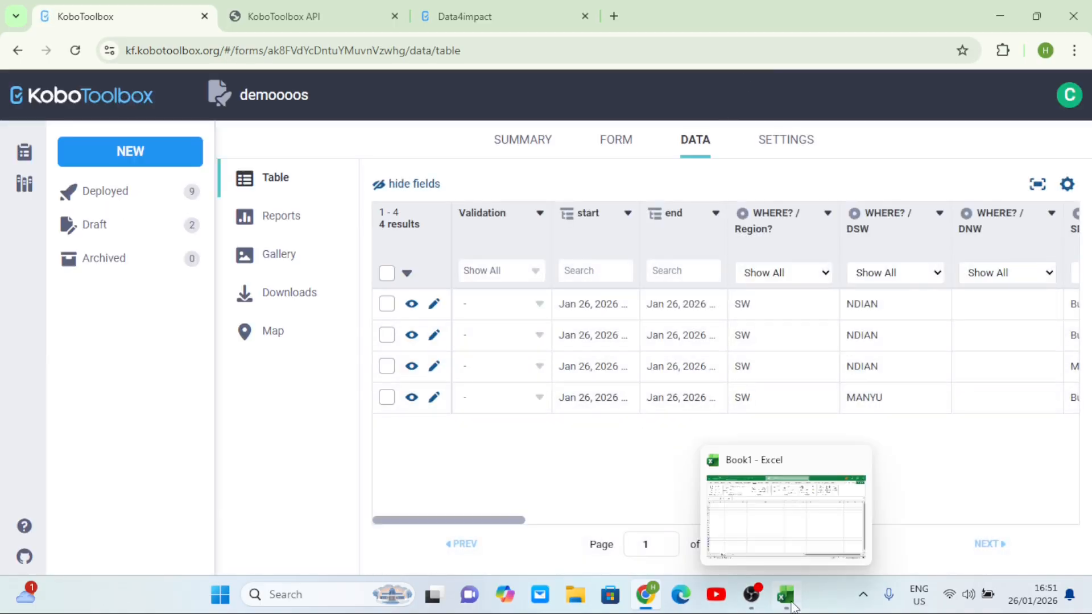
{"action": "left_click", "coordinate": [788, 549]}
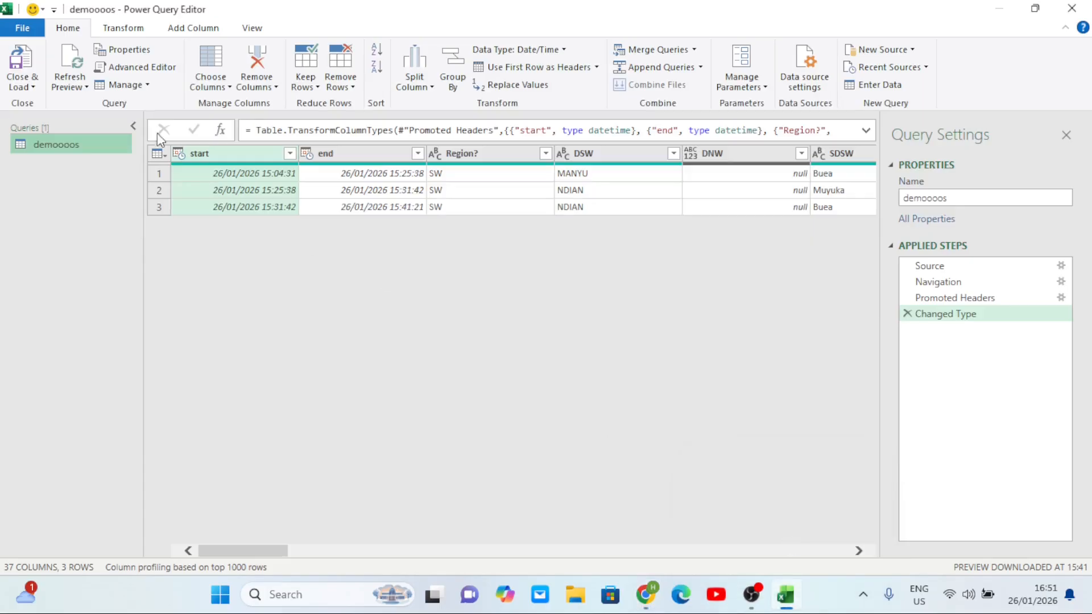
Refresh the demoooos query preview so it shows the latest 37 columns and 4 rows
{"action": "left_click", "coordinate": [87, 88]}
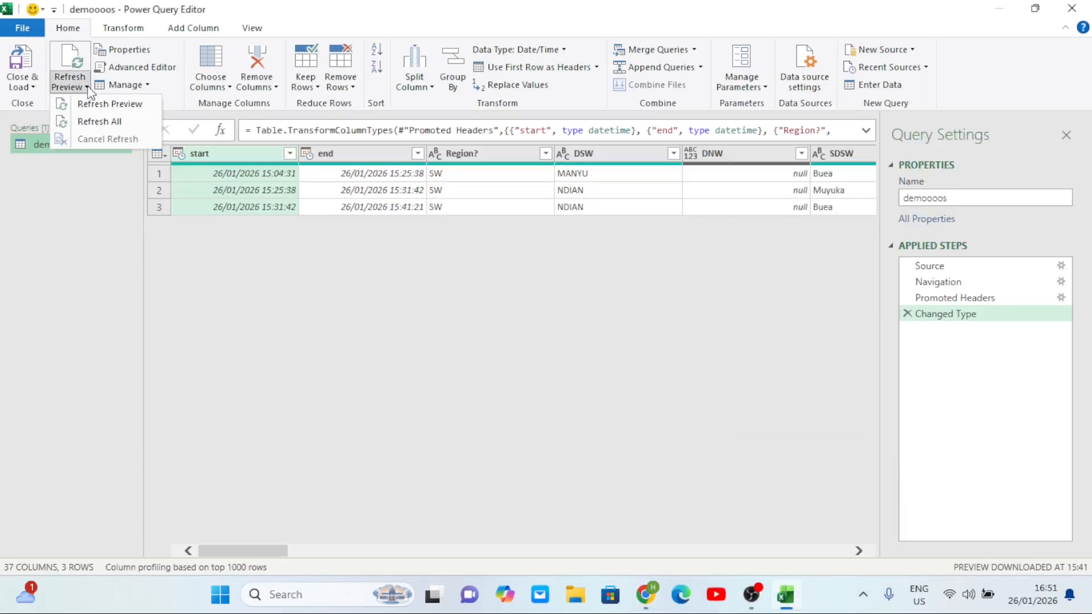
{"action": "left_click", "coordinate": [105, 106]}
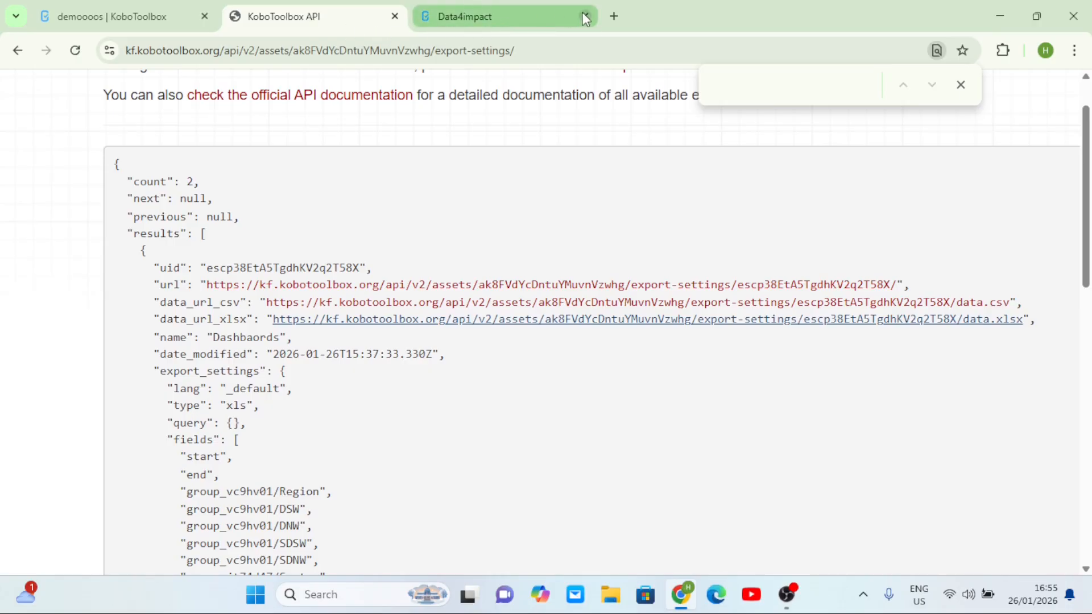
Close the Data4impact Enketo form tab and scroll the API page to the data_url_csv link
{"action": "left_click", "coordinate": [583, 15]}
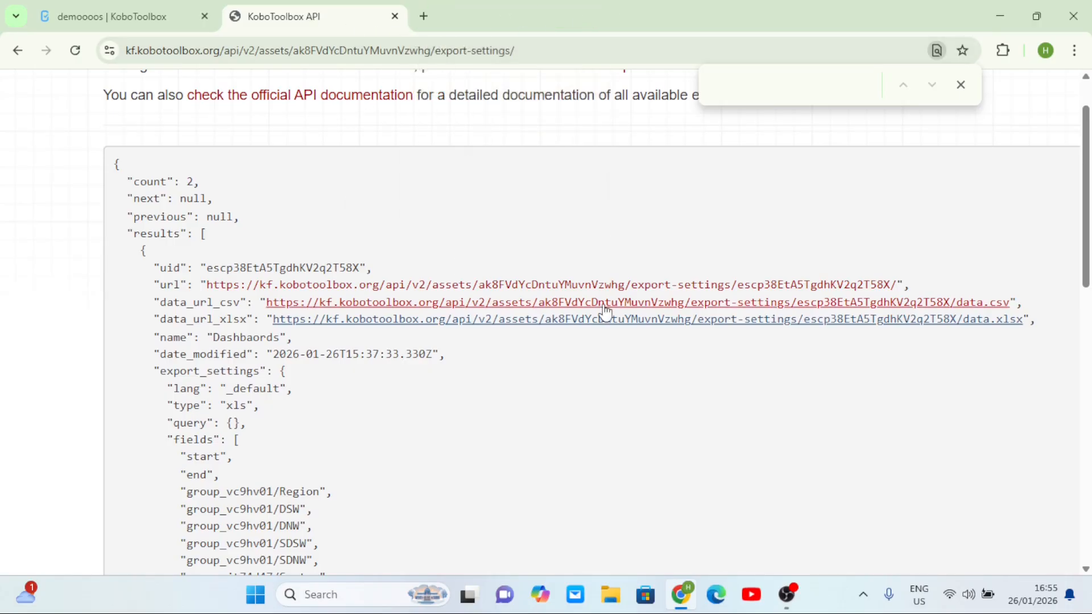
{"action": "scroll", "coordinate": [660, 323], "scroll_direction": "right", "scroll_amount": 2}
{"action": "scroll", "coordinate": [659, 324], "scroll_direction": "right", "scroll_amount": 1}
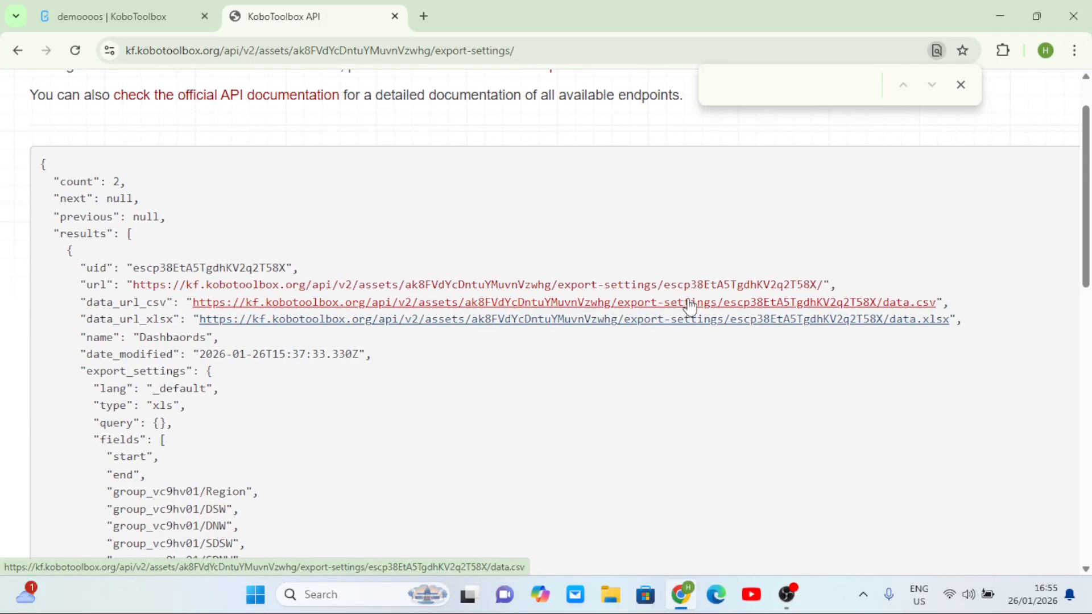
Copy the Dashbaords export's data.csv link address and start a new blank Chrome tab
{"action": "right_click", "coordinate": [778, 310]}
{"action": "left_click", "coordinate": [853, 450]}
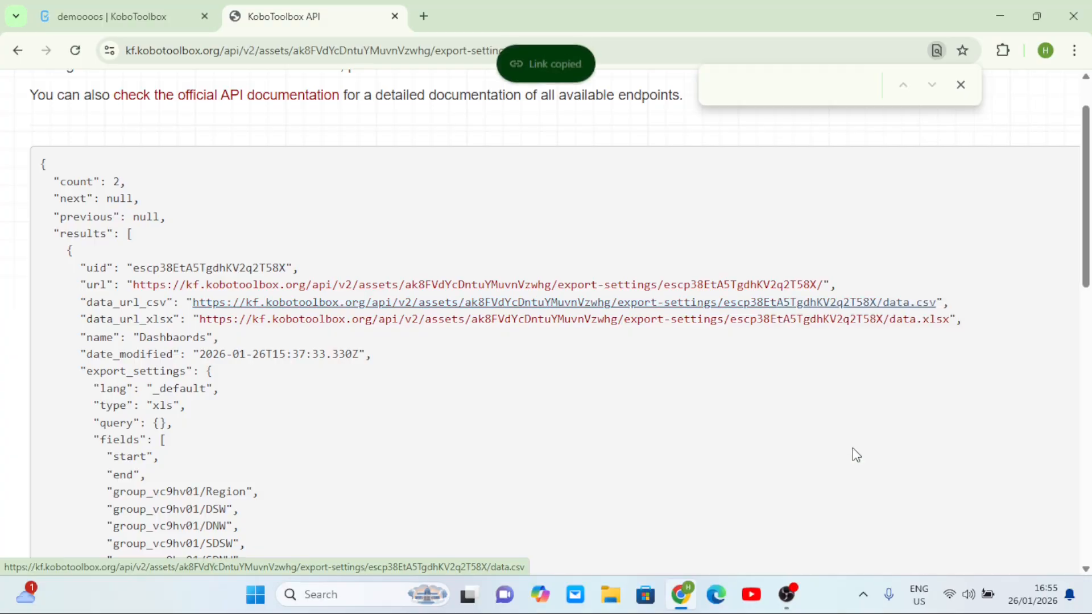
{"action": "left_click", "coordinate": [424, 17]}
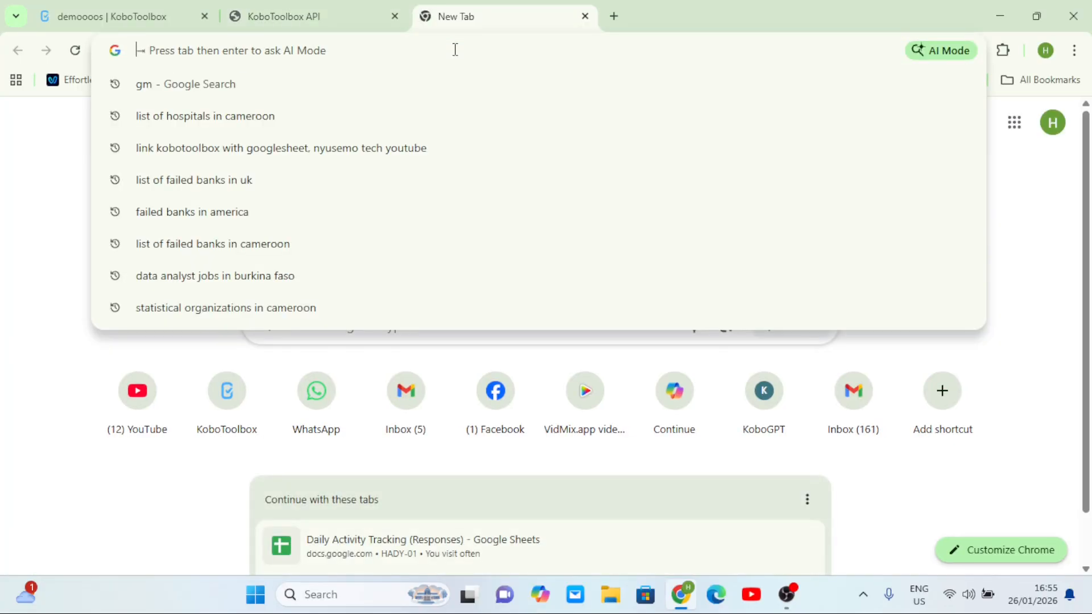
Create a new blank Google spreadsheet and clear a first faulty IMPORTDATA attempt from A1
{"action": "type", "text": "sh"}
{"action": "key", "text": "Return"}
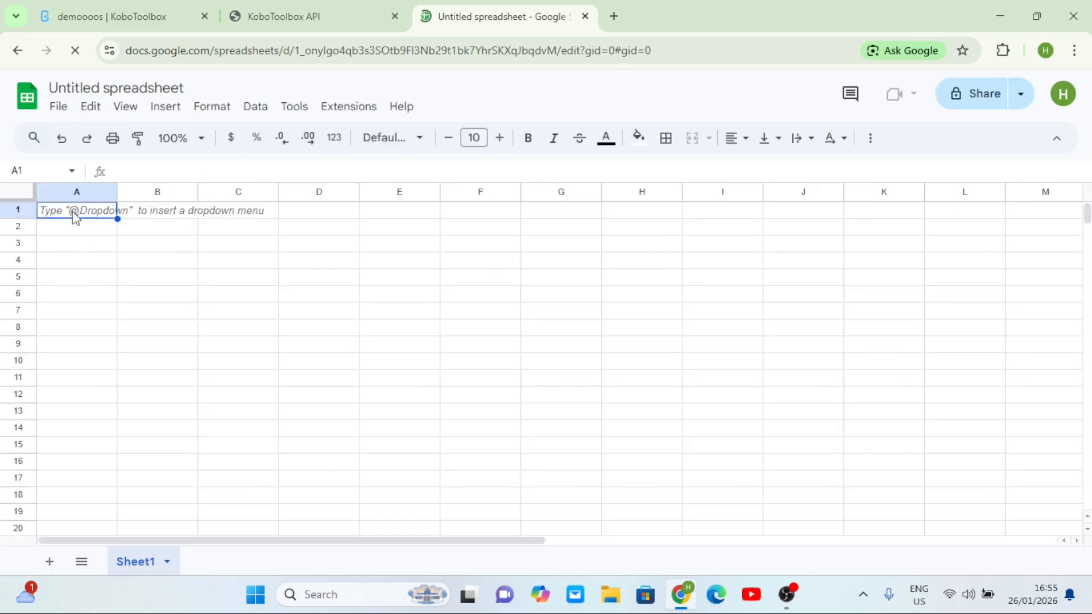
{"action": "type", "text": "="}
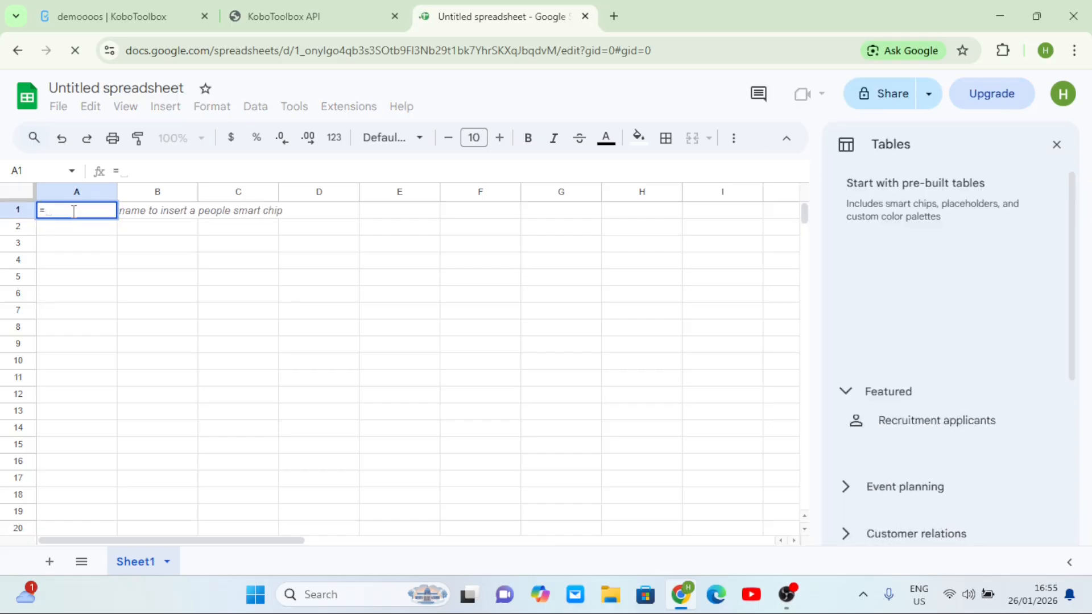
{"action": "type", "text": "importdata"}
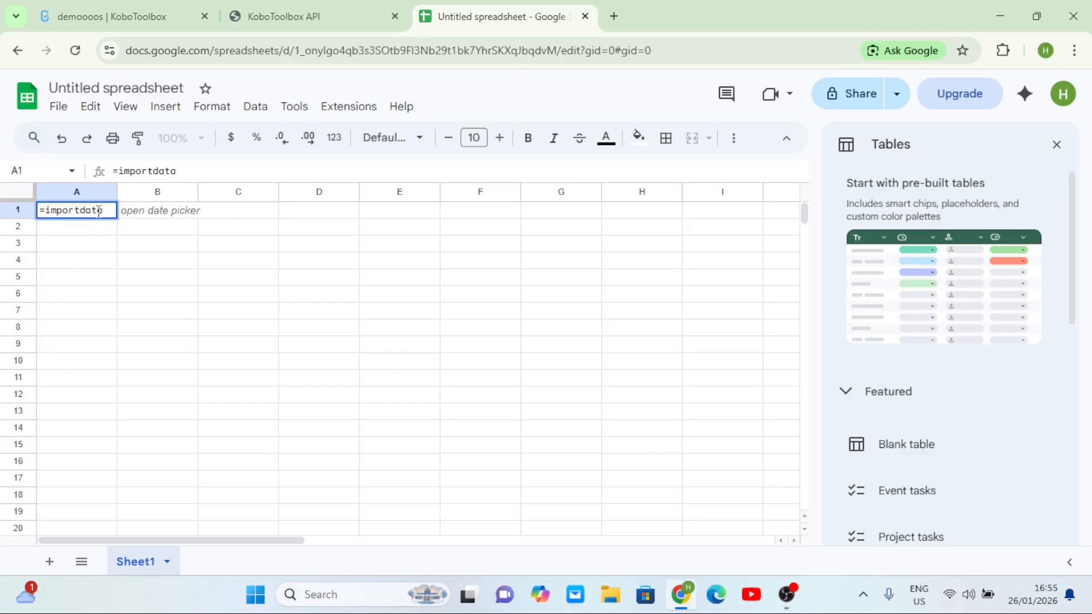
{"action": "key", "text": "Tab"}
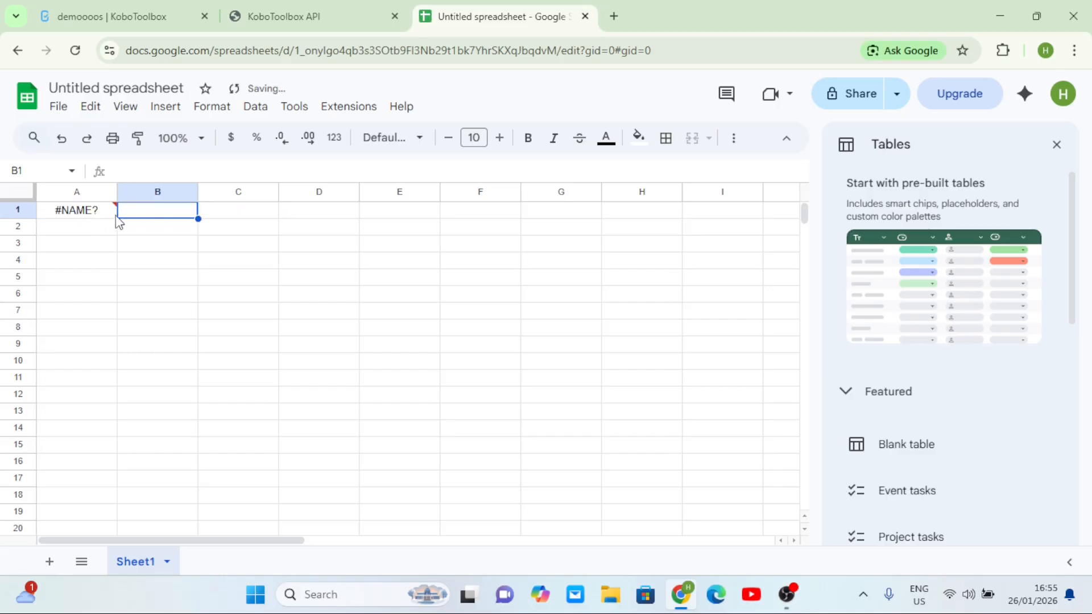
{"action": "double_click", "coordinate": [104, 212]}
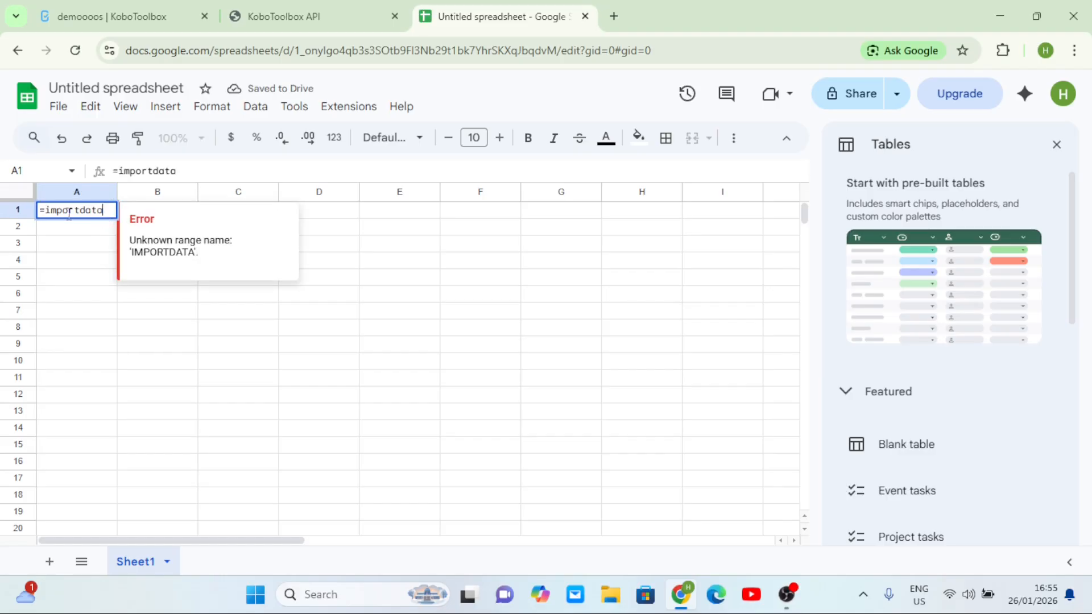
{"action": "key", "text": "BackSpace"}
{"action": "key", "text": "BackSpace"}
{"action": "key", "text": "BackSpace"}
{"action": "key", "text": "BackSpace"}
{"action": "key", "text": "BackSpace"}
{"action": "key", "text": "BackSpace"}
{"action": "key", "text": "BackSpace"}
{"action": "key", "text": "BackSpace"}
{"action": "key", "text": "BackSpace"}
{"action": "key", "text": "BackSpace"}
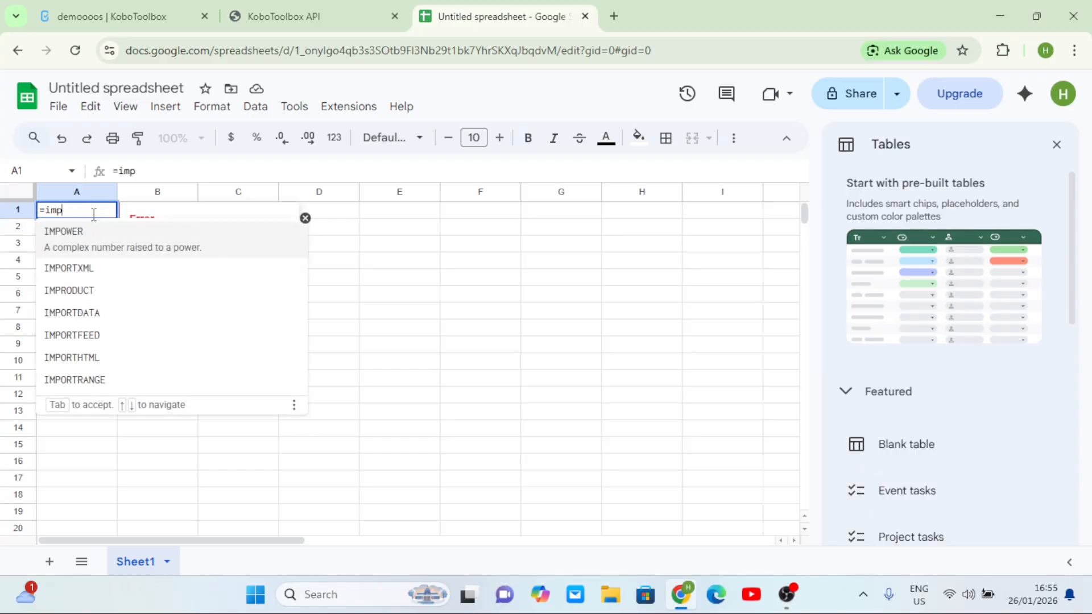
Enter =IMPORTDATA("<data.csv link>", ";") in cell A1
{"action": "type", "text": "import"}
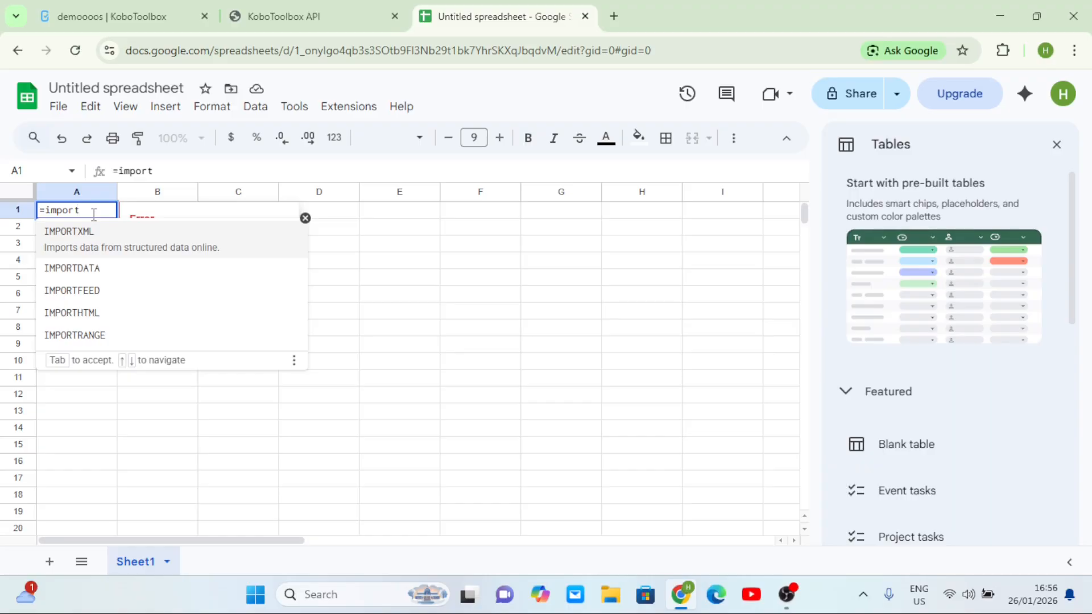
{"action": "type", "text": "data"}
{"action": "key", "text": "Tab"}
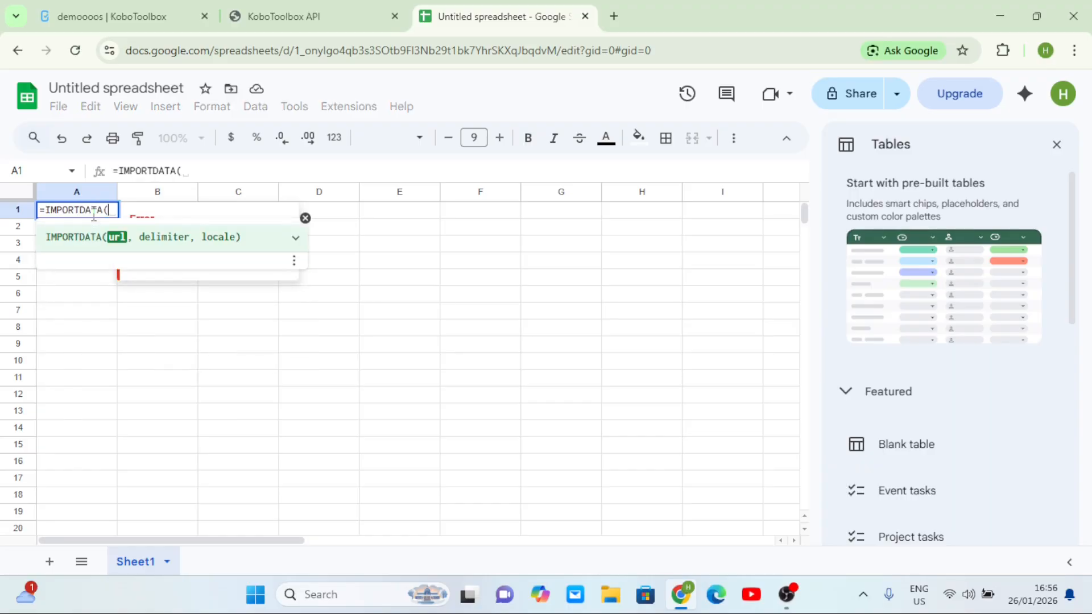
{"action": "type", "text": "\""}
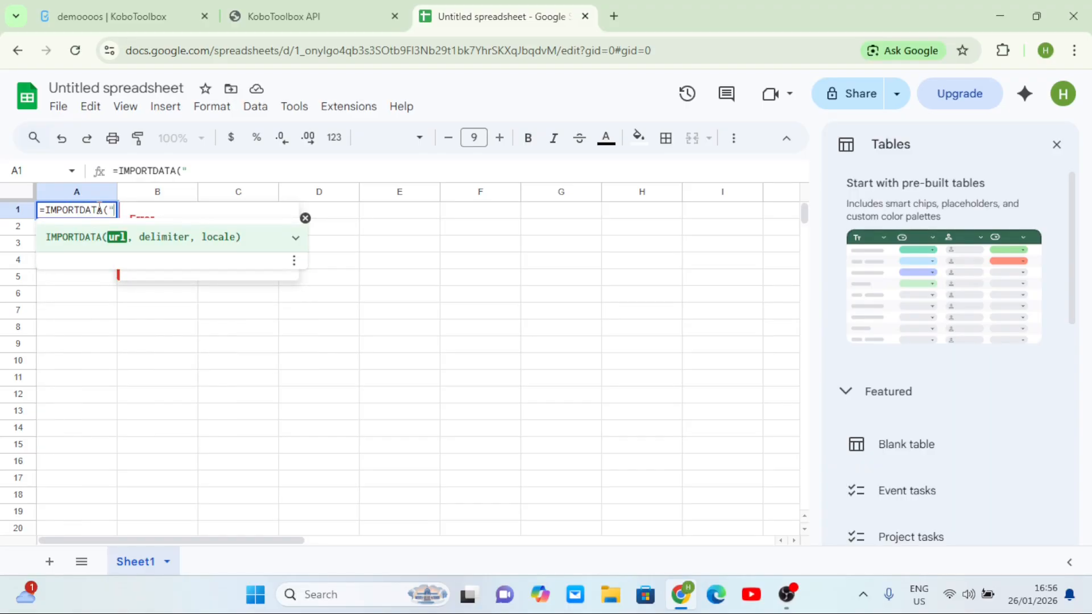
{"action": "key", "text": "ctrl+v"}
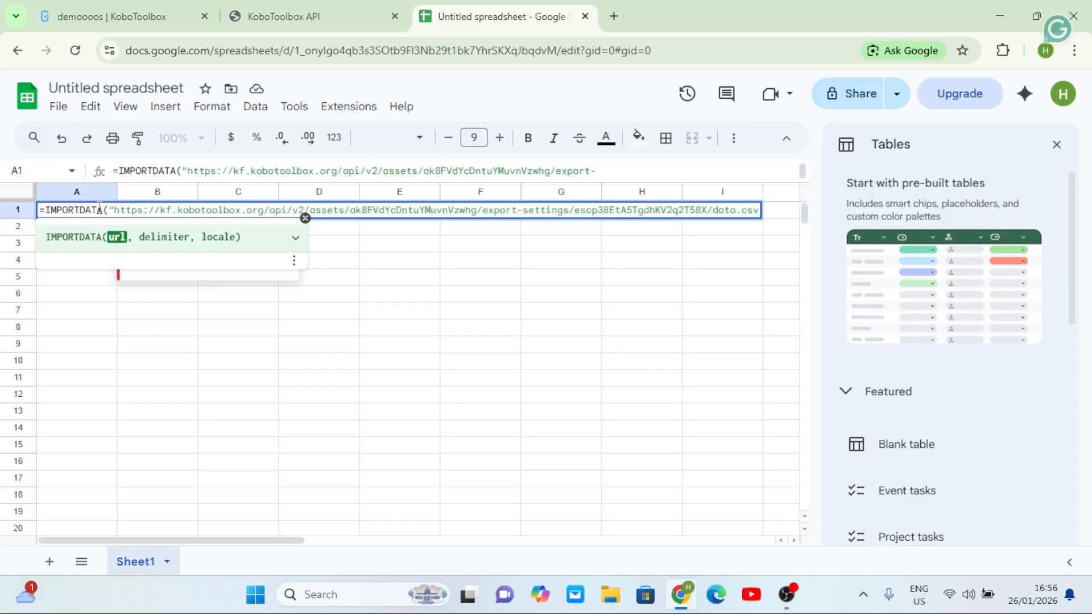
{"action": "type", "text": "\""}
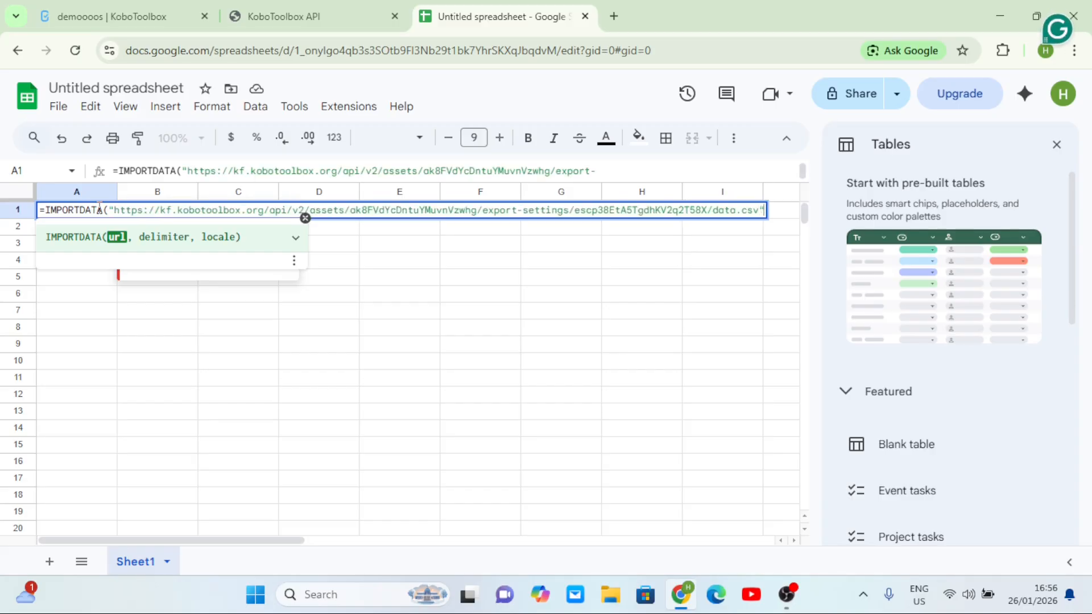
{"action": "type", "text": ", "}
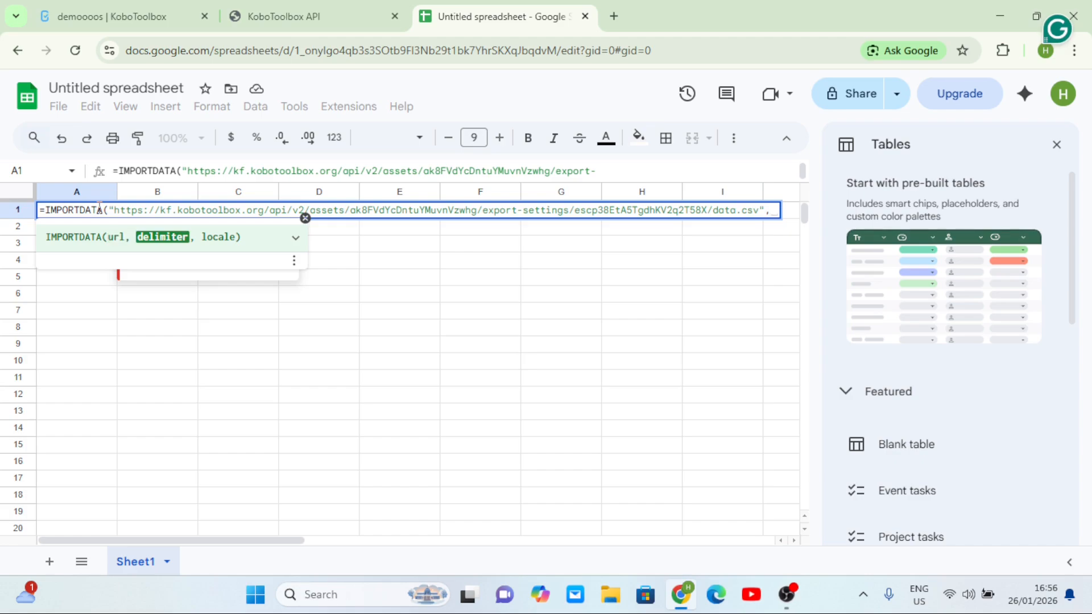
{"action": "type", "text": "\""}
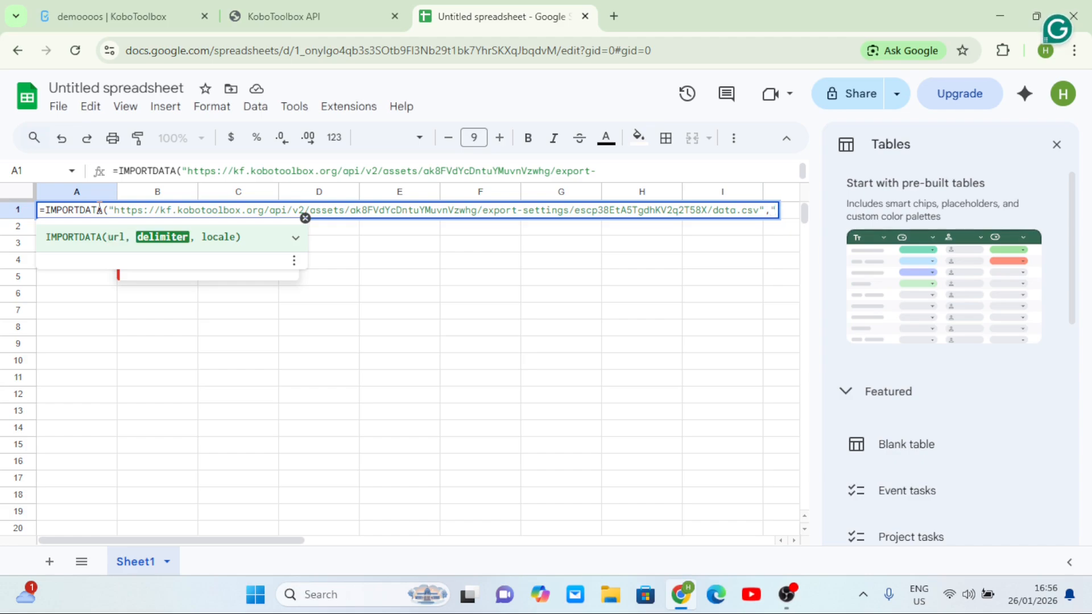
{"action": "type", "text": ";\")"}
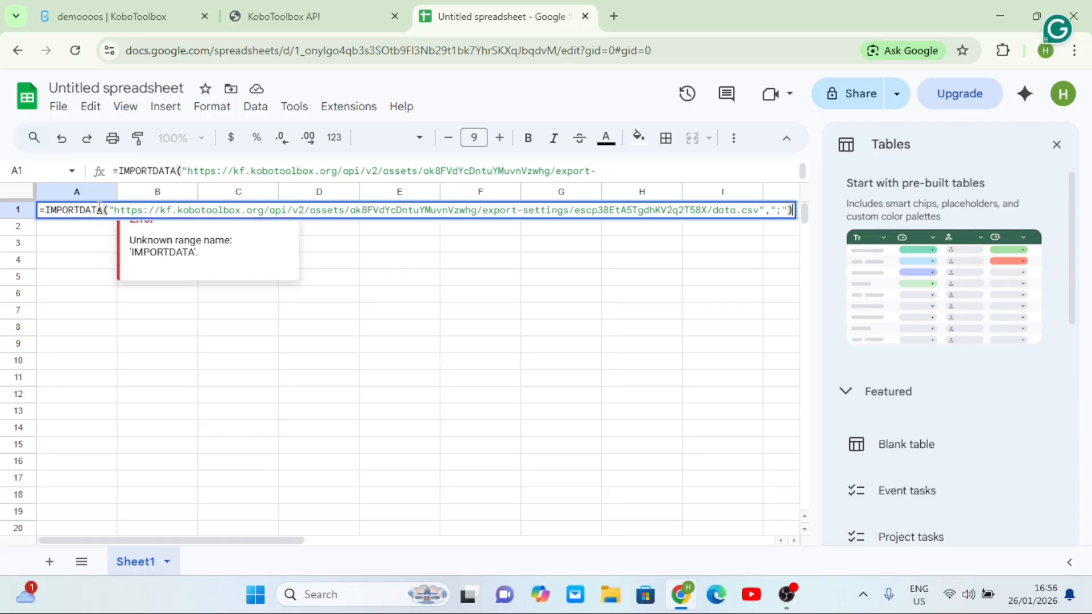
{"action": "key", "text": "Return"}
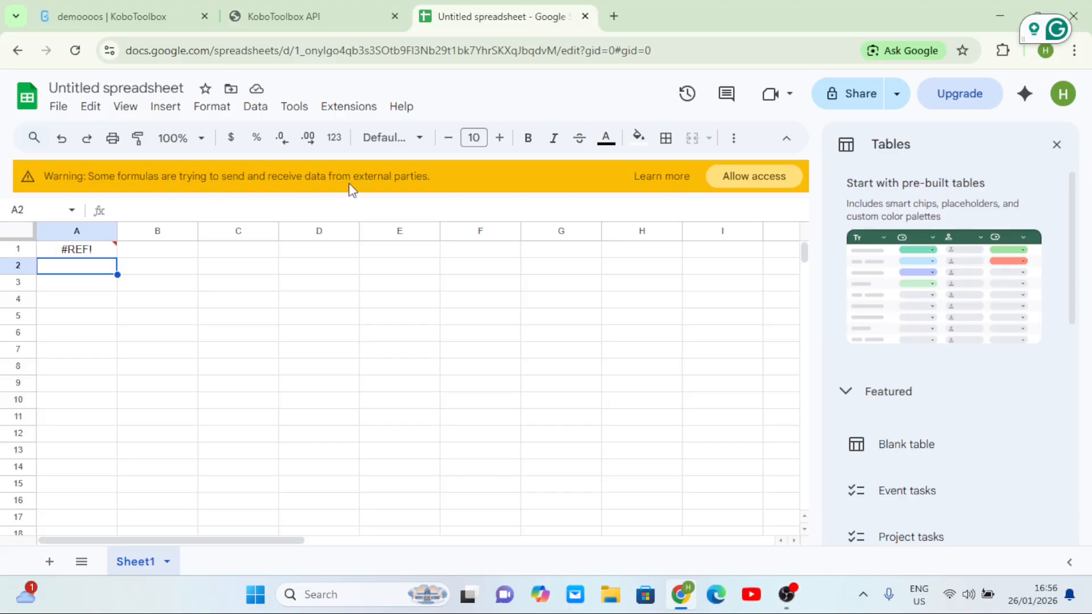
Allow external data access, close the Tables panel, and review the five imported KoboToolbox submissions
{"action": "left_click", "coordinate": [753, 176]}
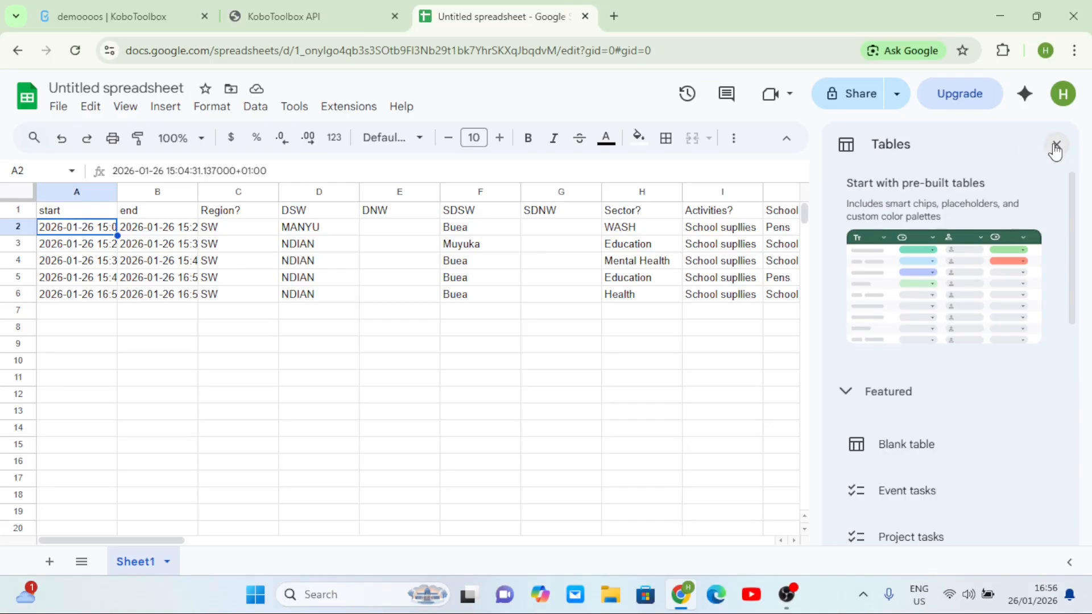
{"action": "left_click", "coordinate": [1056, 147]}
{"action": "scroll", "coordinate": [612, 327], "scroll_direction": "right", "scroll_amount": 1}
{"action": "scroll", "coordinate": [612, 327], "scroll_direction": "right", "scroll_amount": 4}
{"action": "scroll", "coordinate": [612, 327], "scroll_direction": "left", "scroll_amount": 5}
{"action": "scroll", "coordinate": [612, 327], "scroll_direction": "right", "scroll_amount": 15}
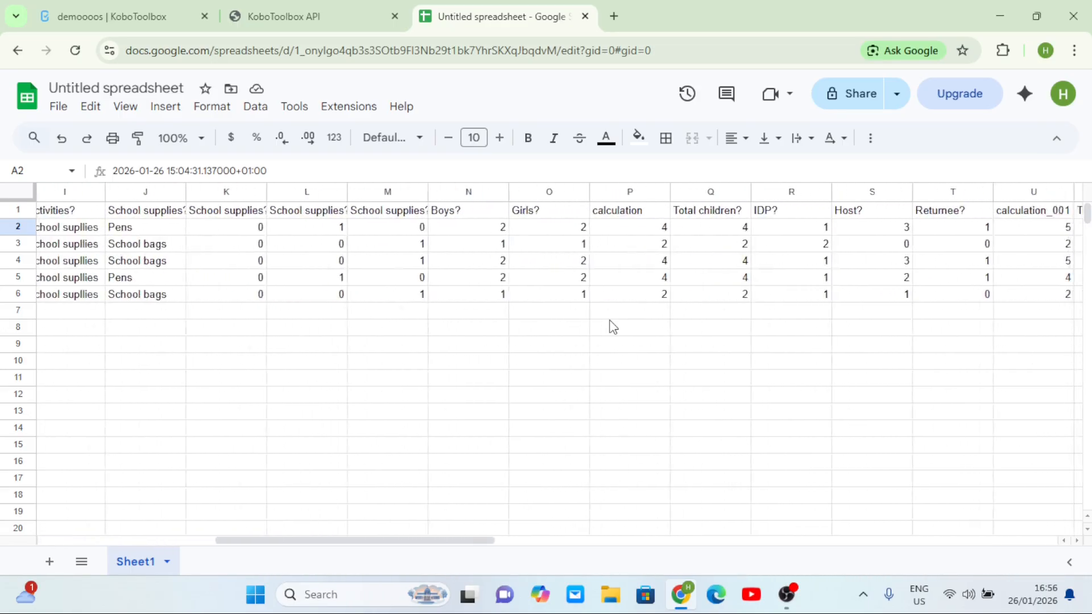
{"action": "scroll", "coordinate": [613, 327], "scroll_direction": "right", "scroll_amount": 7}
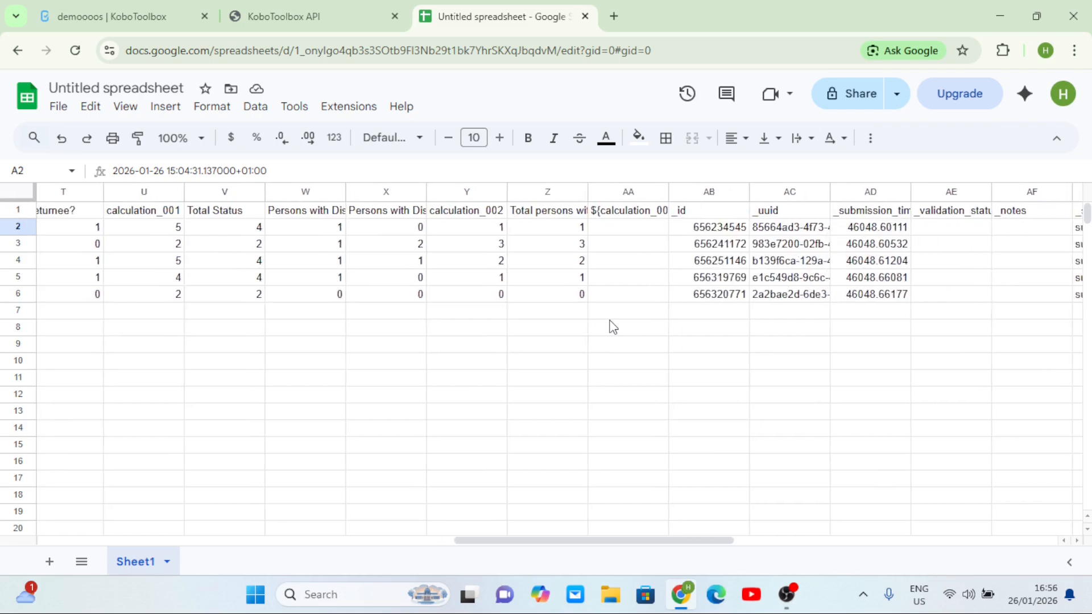
{"action": "scroll", "coordinate": [612, 327], "scroll_direction": "left", "scroll_amount": 13}
{"action": "scroll", "coordinate": [613, 327], "scroll_direction": "left", "scroll_amount": 8}
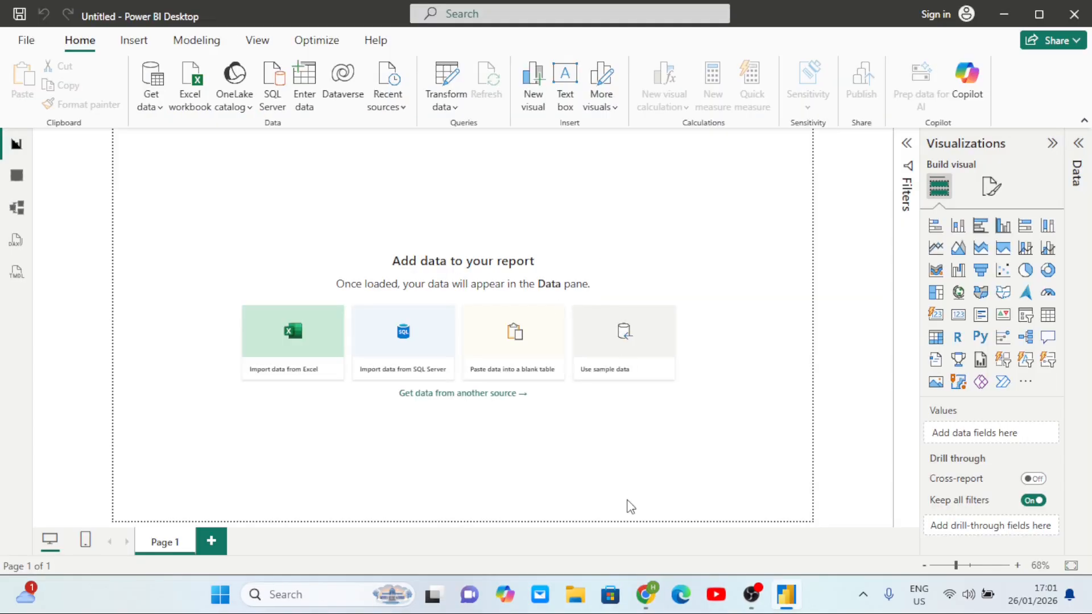
Return to the KoboToolbox API export-settings page and locate the data_url_csv link
{"action": "mouse_move", "coordinate": [646, 594]}
{"action": "left_click", "coordinate": [651, 539]}
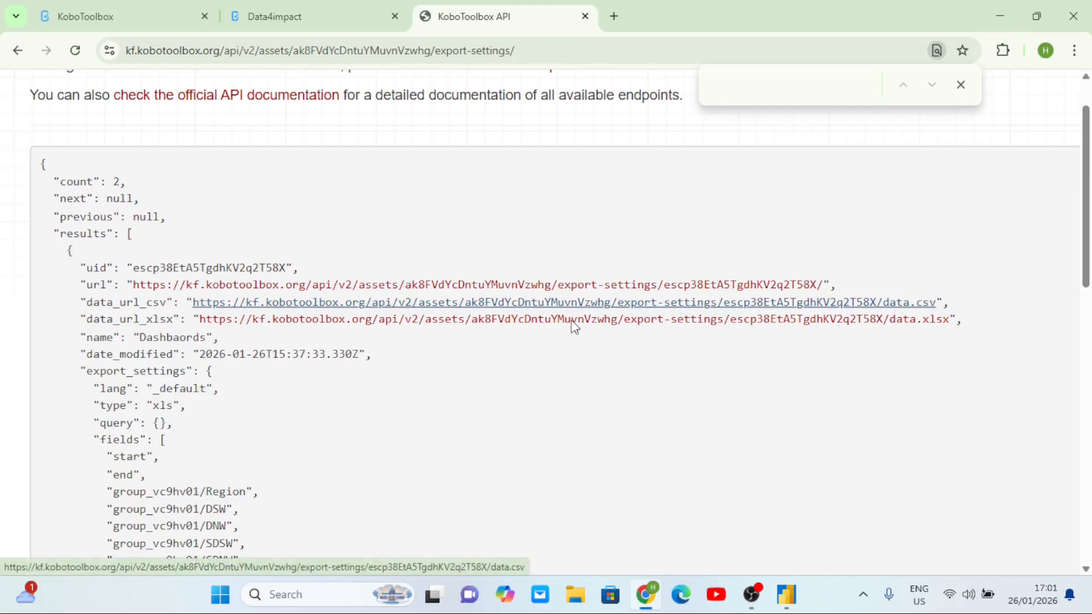
{"action": "left_click", "coordinate": [624, 310]}
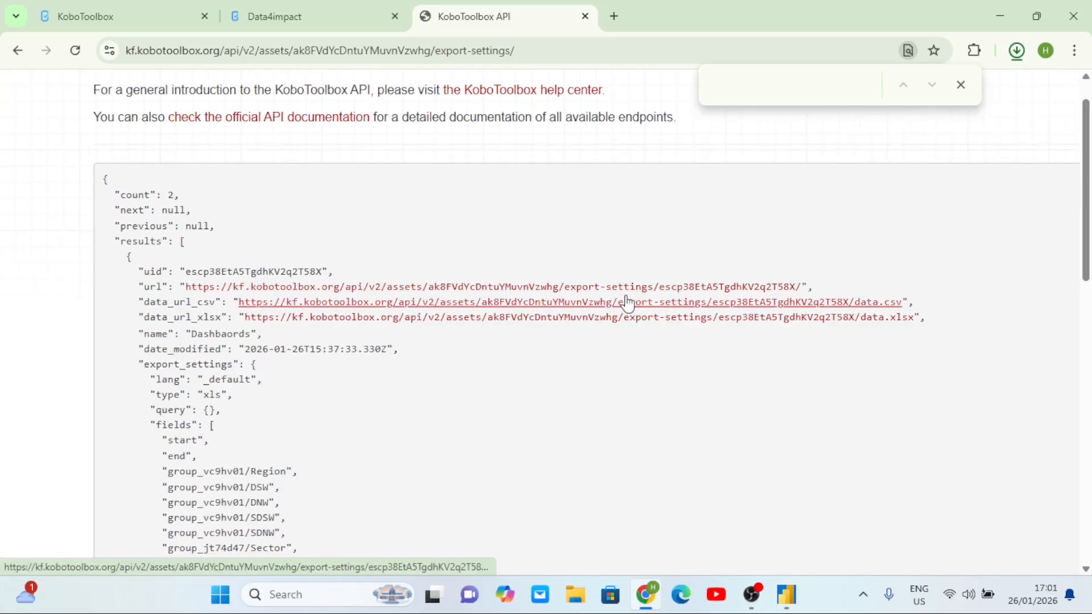
Copy the data.csv export link address and switch to Power BI Desktop
{"action": "right_click", "coordinate": [593, 303]}
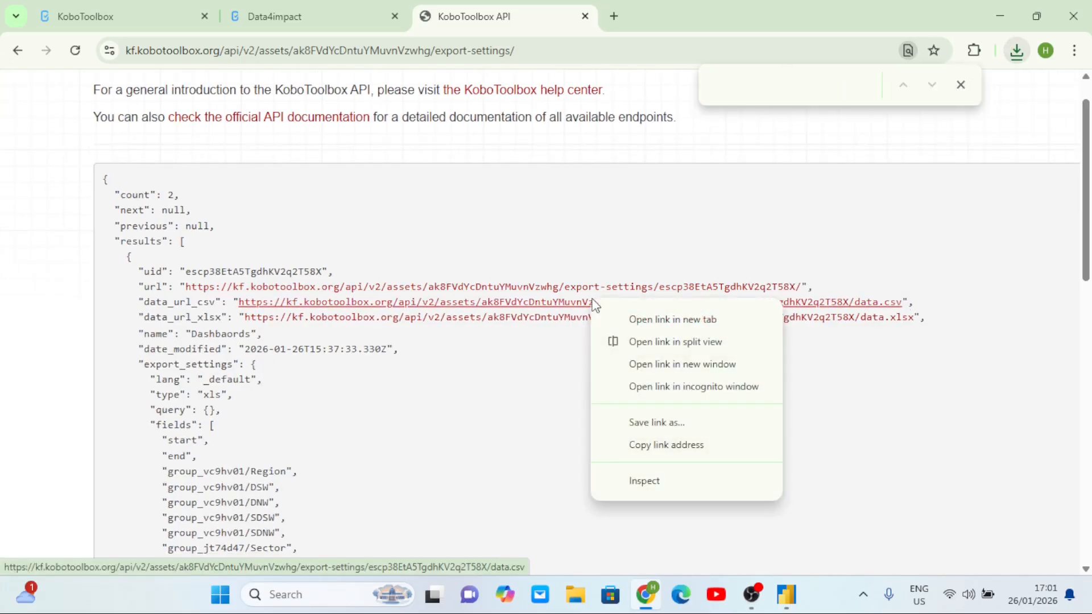
{"action": "left_click", "coordinate": [695, 445]}
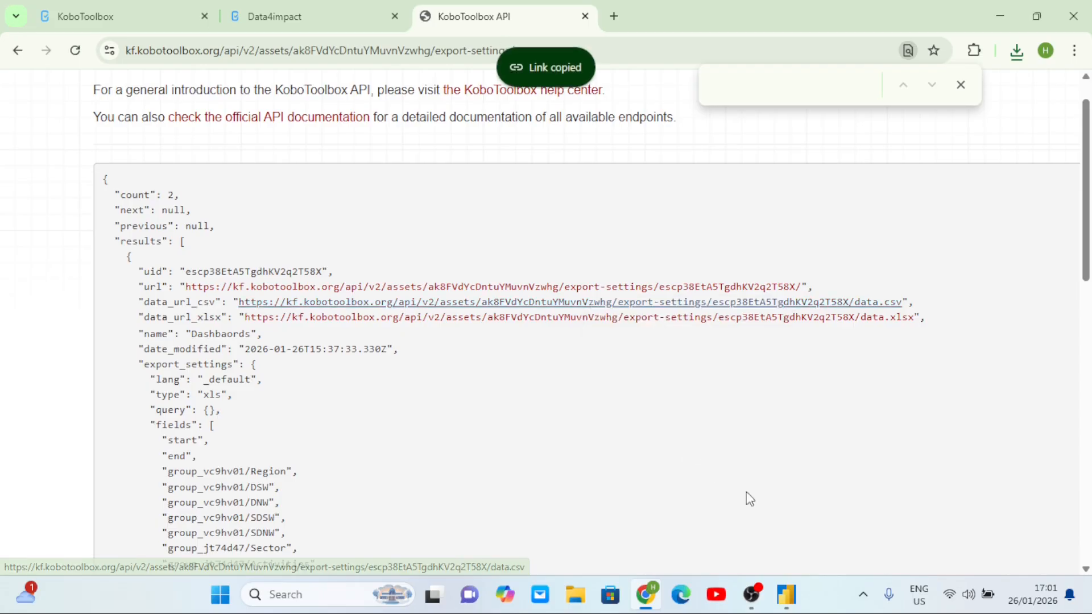
{"action": "mouse_move", "coordinate": [787, 593]}
{"action": "left_click", "coordinate": [796, 526]}
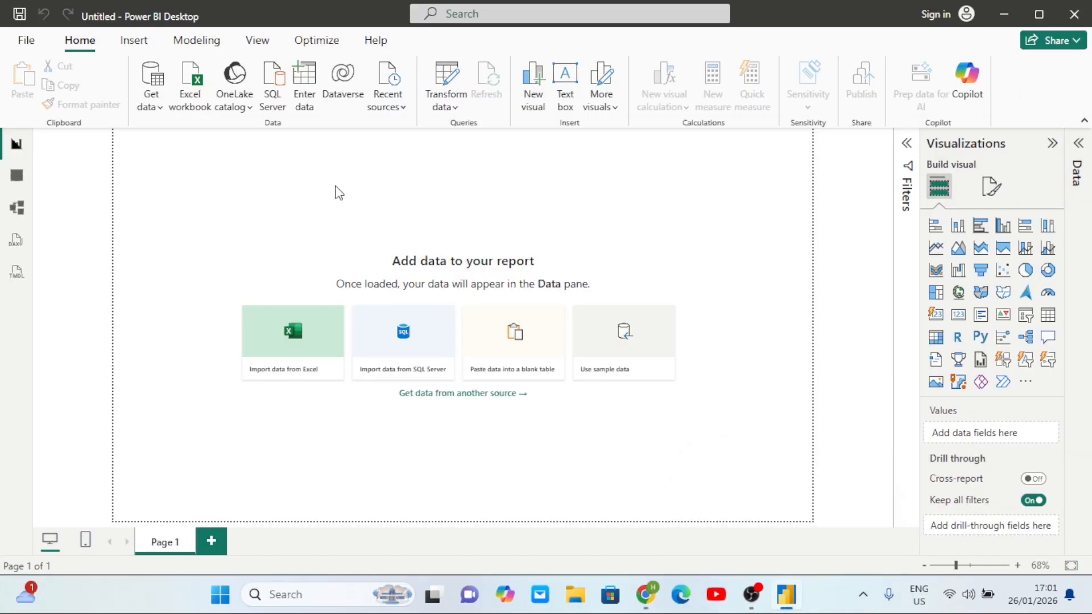
Add the copied data.csv export URL as a Web data source in Power BI
{"action": "left_click", "coordinate": [162, 109]}
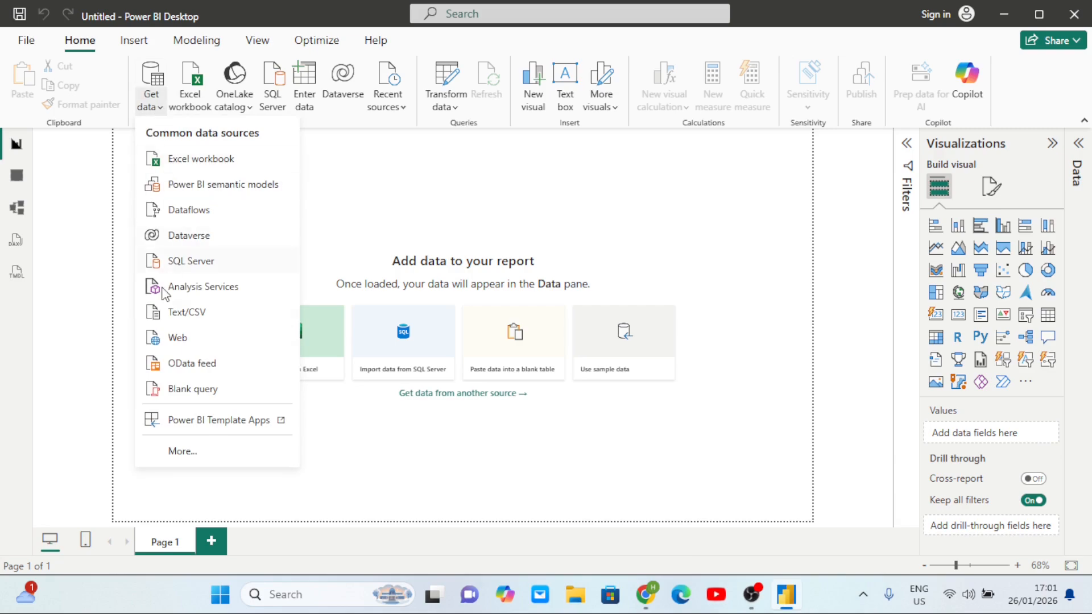
{"action": "left_click", "coordinate": [190, 344]}
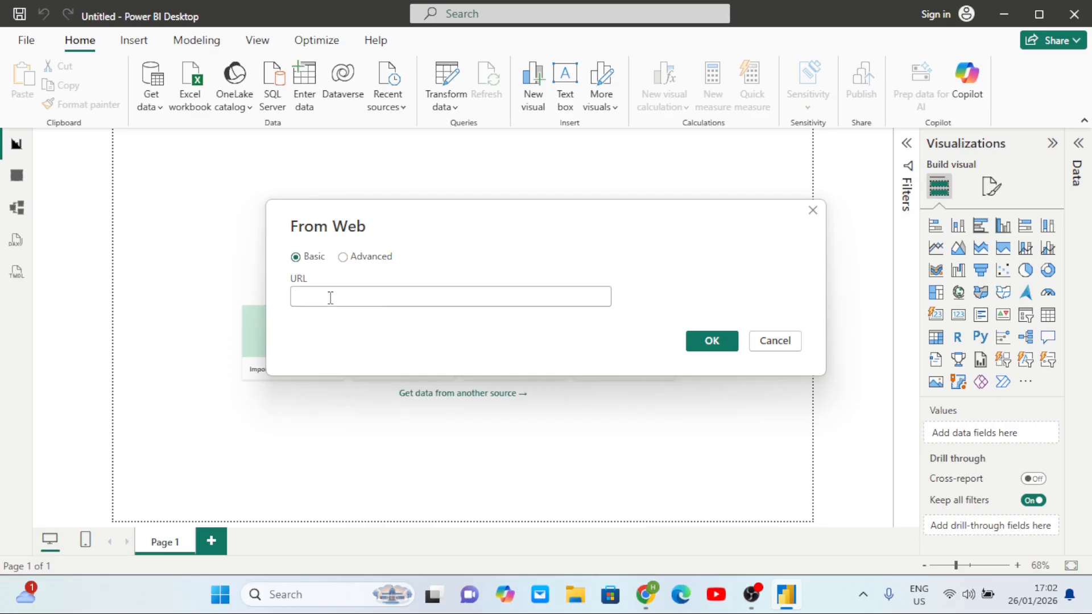
{"action": "key", "text": "ctrl+v"}
{"action": "left_click", "coordinate": [712, 341]}
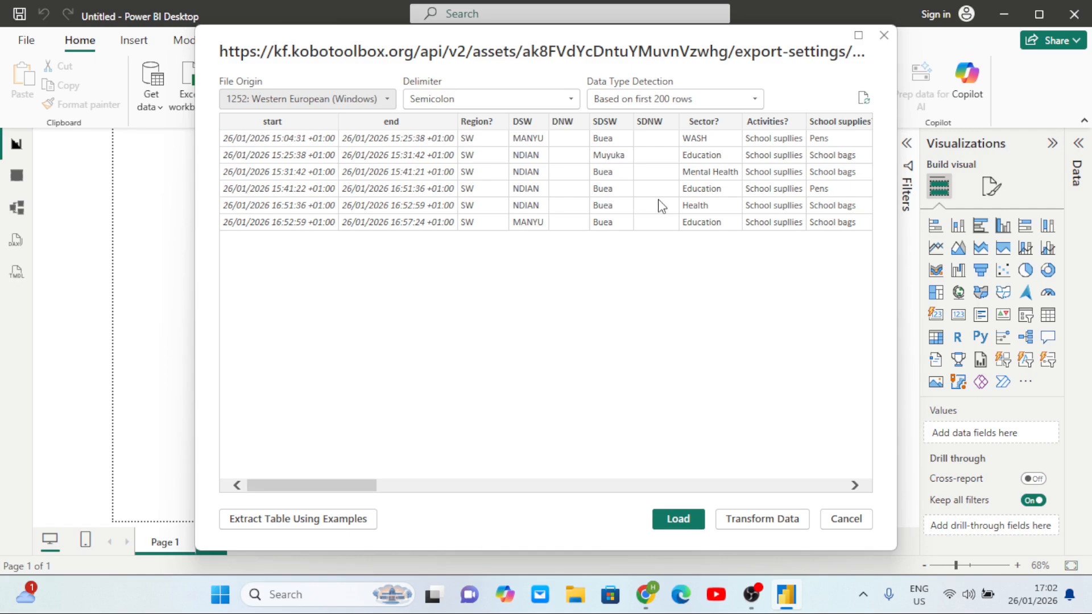
Check the six-submission preview, then choose Transform Data to open it in Power Query Editor
{"action": "scroll", "coordinate": [685, 220], "scroll_direction": "right", "scroll_amount": 10}
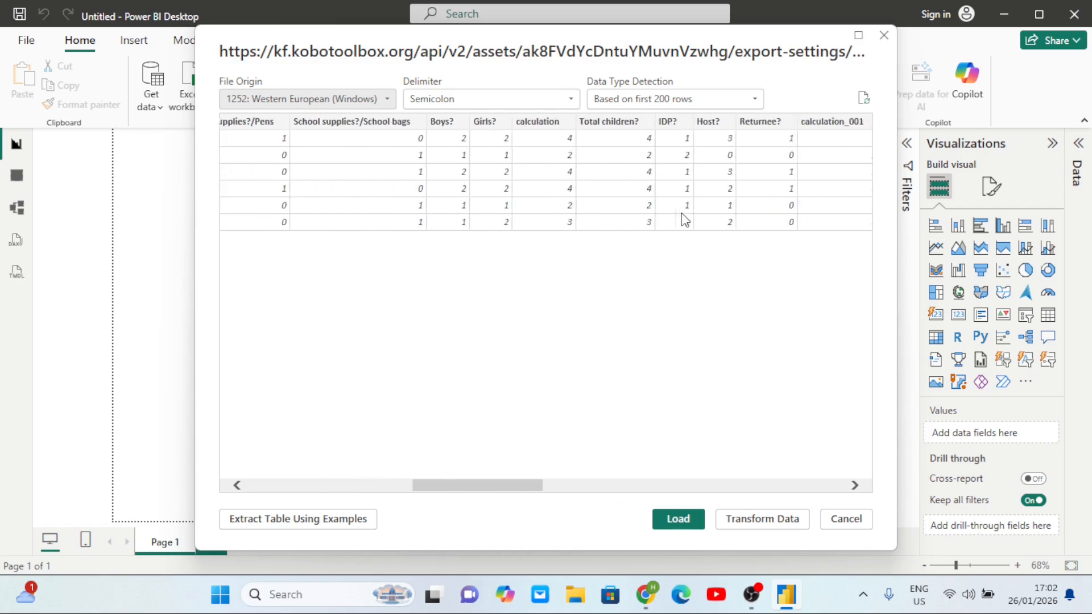
{"action": "scroll", "coordinate": [685, 220], "scroll_direction": "left", "scroll_amount": 10}
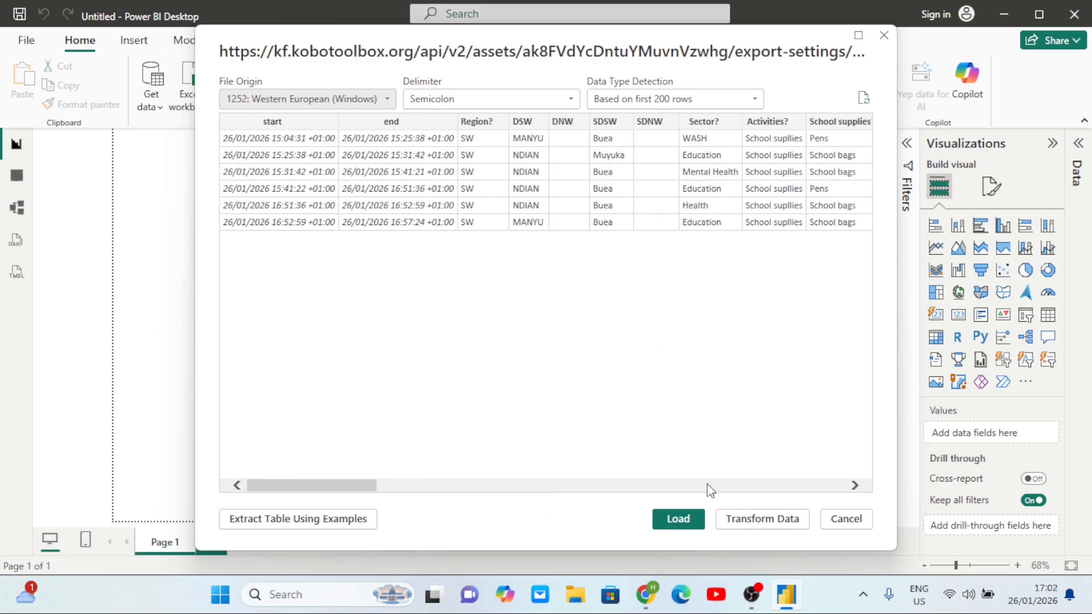
{"action": "left_click", "coordinate": [760, 523]}
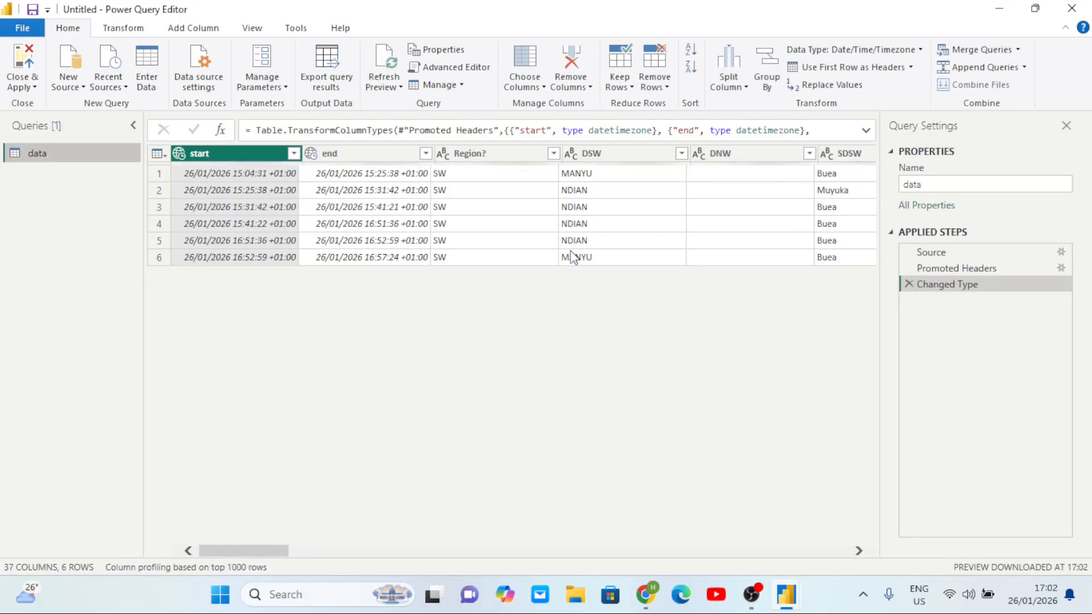
{"action": "scroll", "coordinate": [526, 203], "scroll_direction": "right", "scroll_amount": 2}
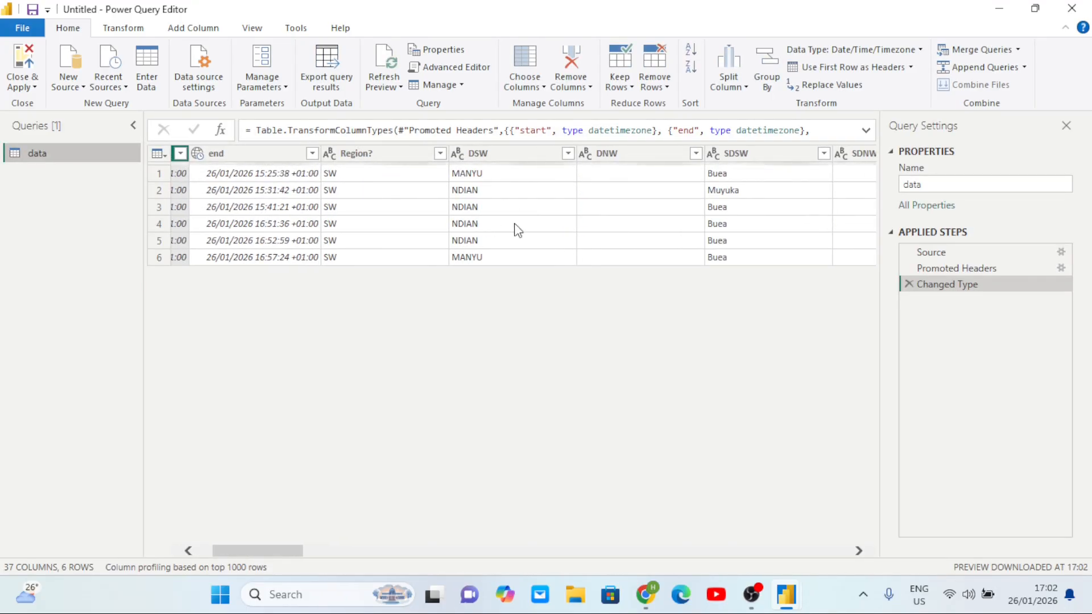
{"action": "scroll", "coordinate": [576, 265], "scroll_direction": "left", "scroll_amount": 2}
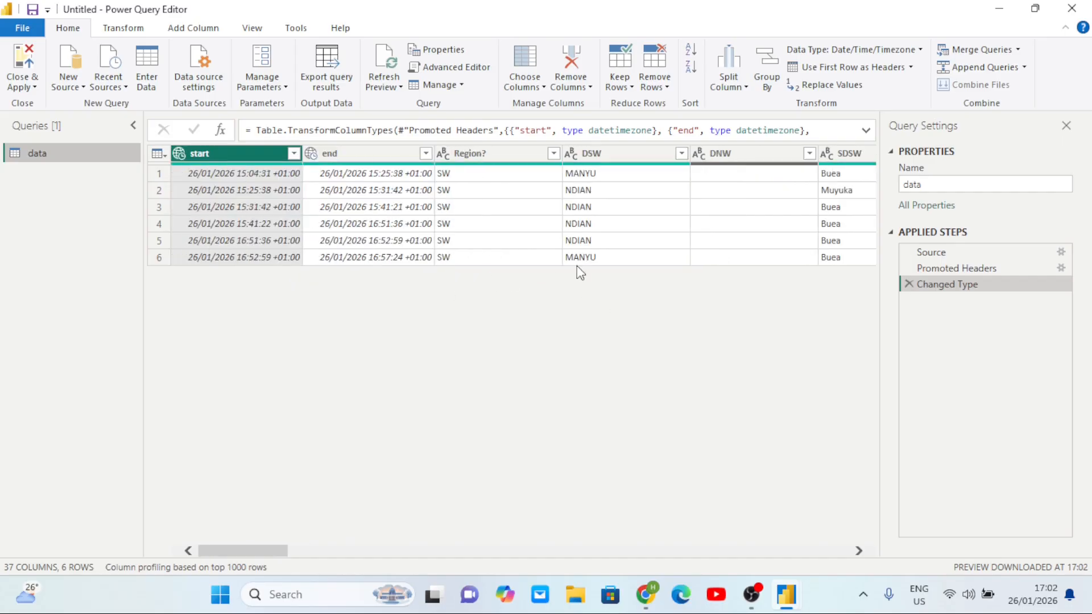
{"action": "scroll", "coordinate": [538, 205], "scroll_direction": "right", "scroll_amount": 10}
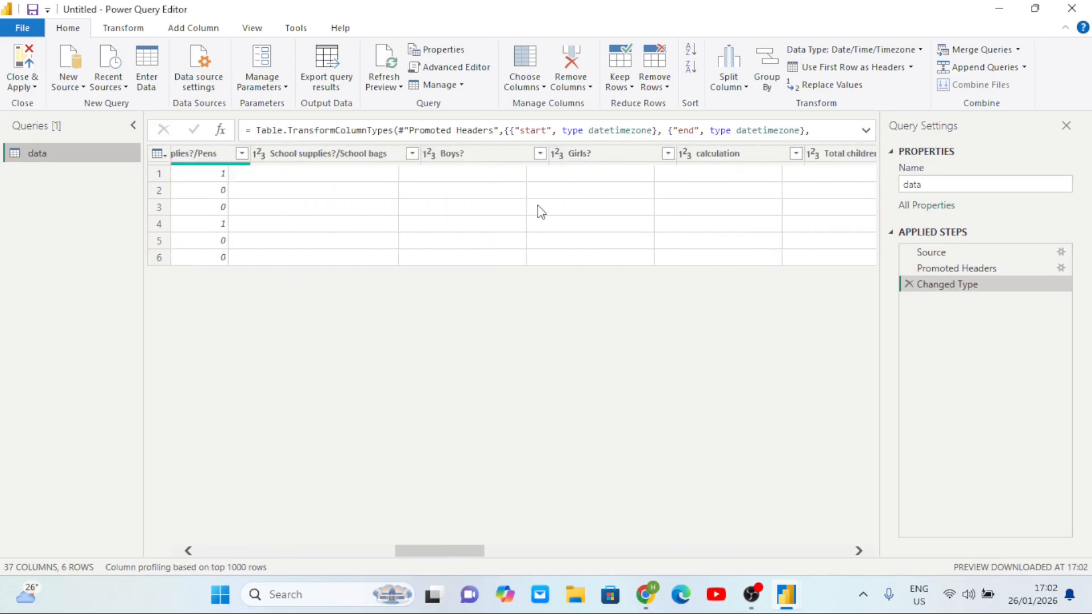
{"action": "scroll", "coordinate": [537, 210], "scroll_direction": "right", "scroll_amount": 4}
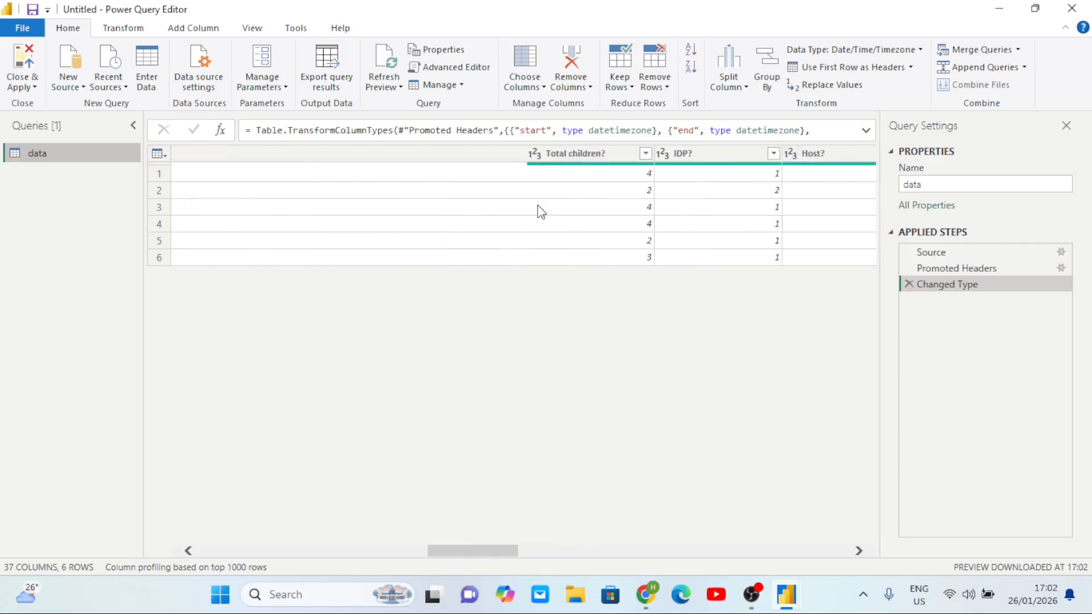
{"action": "scroll", "coordinate": [538, 210], "scroll_direction": "left", "scroll_amount": 6}
{"action": "scroll", "coordinate": [373, 209], "scroll_direction": "left", "scroll_amount": 4}
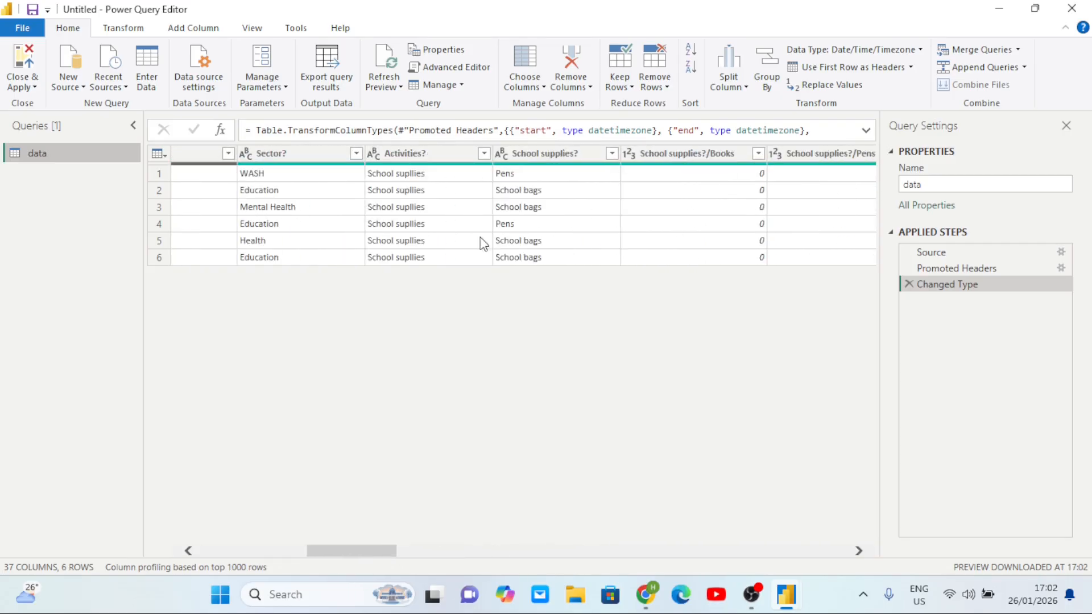